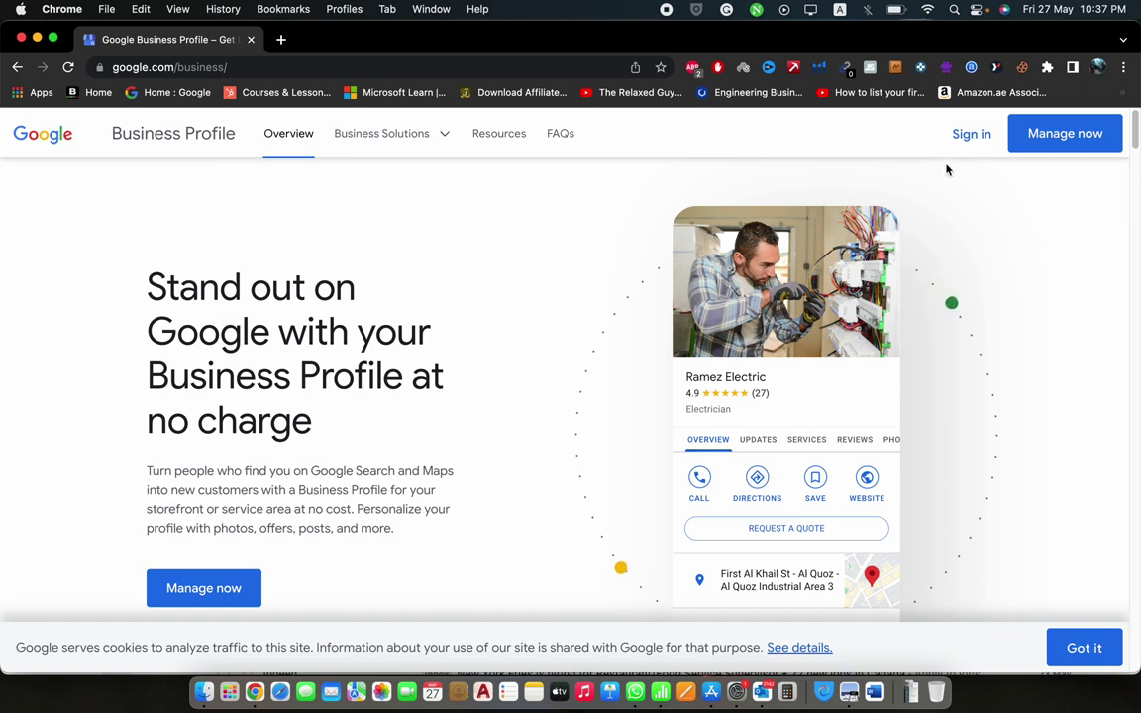
Sign in to Google Business Profile Manager and open the list of businesses, dismissing the notice about managing profiles on Search.
click(974, 141)
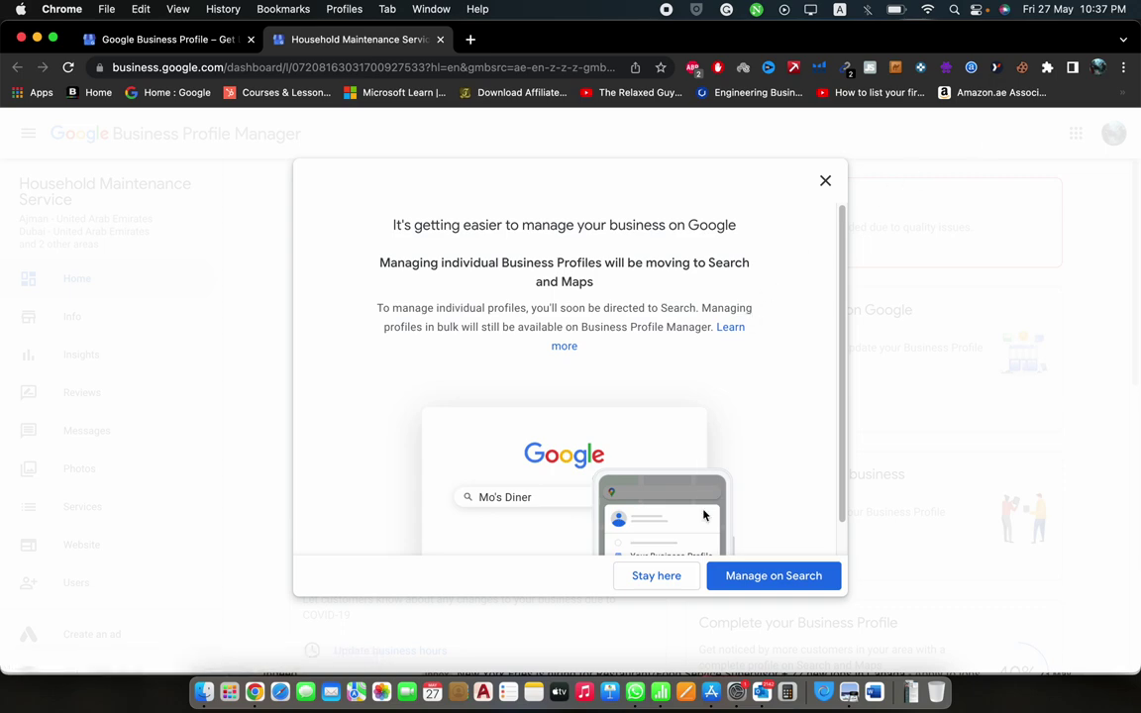
click(825, 180)
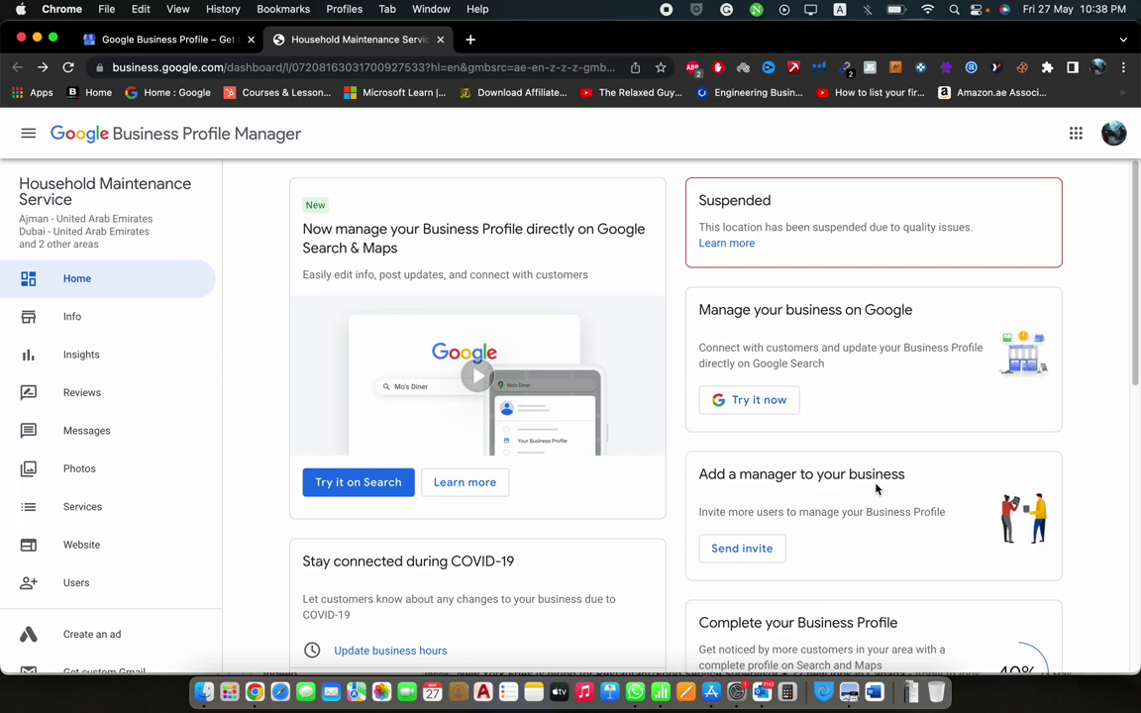
scroll(139, 554, down, 4)
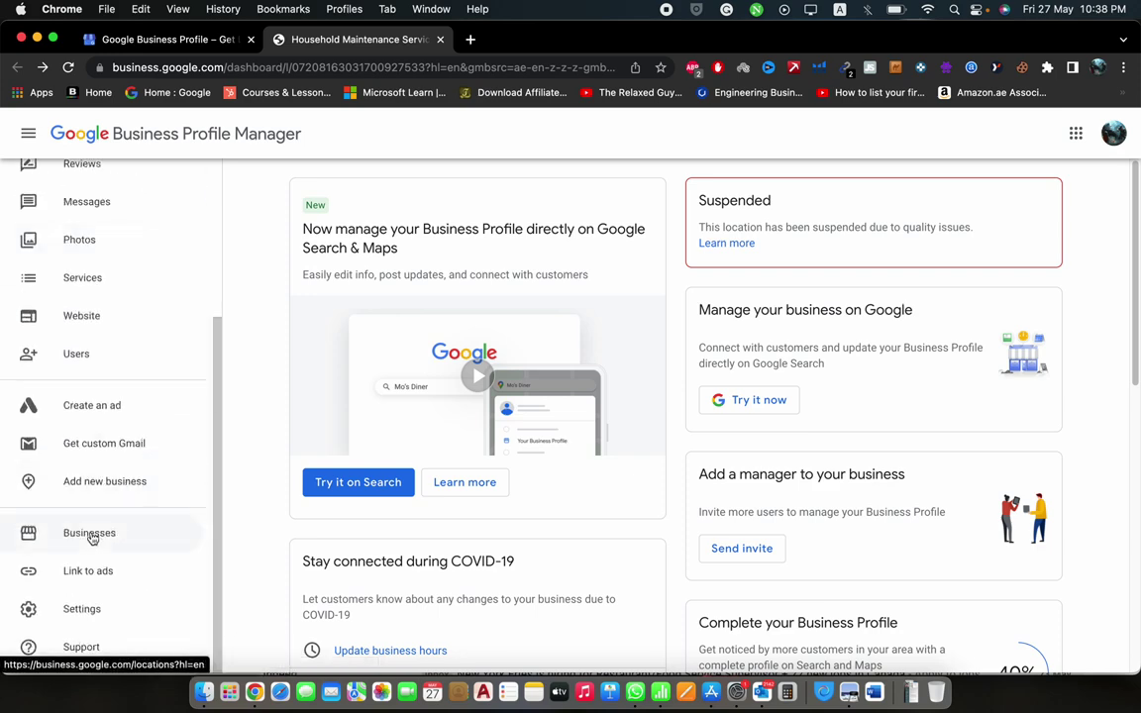
click(89, 534)
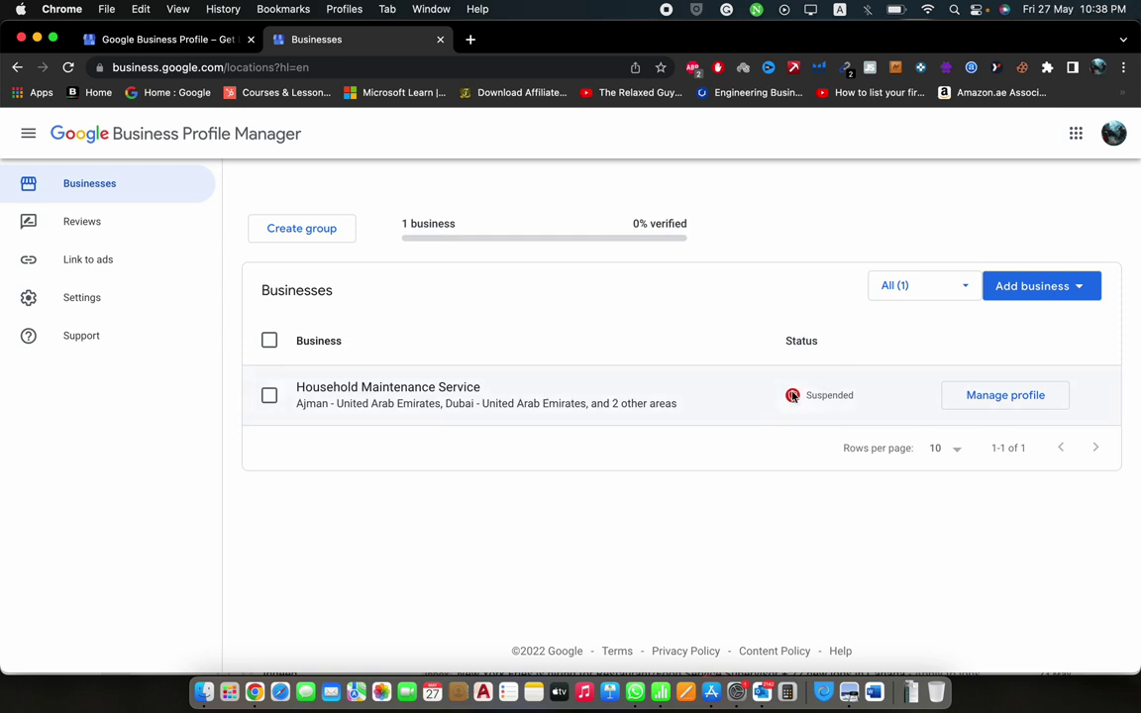
Open the Household Maintenance Service profile on Google Search and examine its visibility and suspension notice.
click(954, 407)
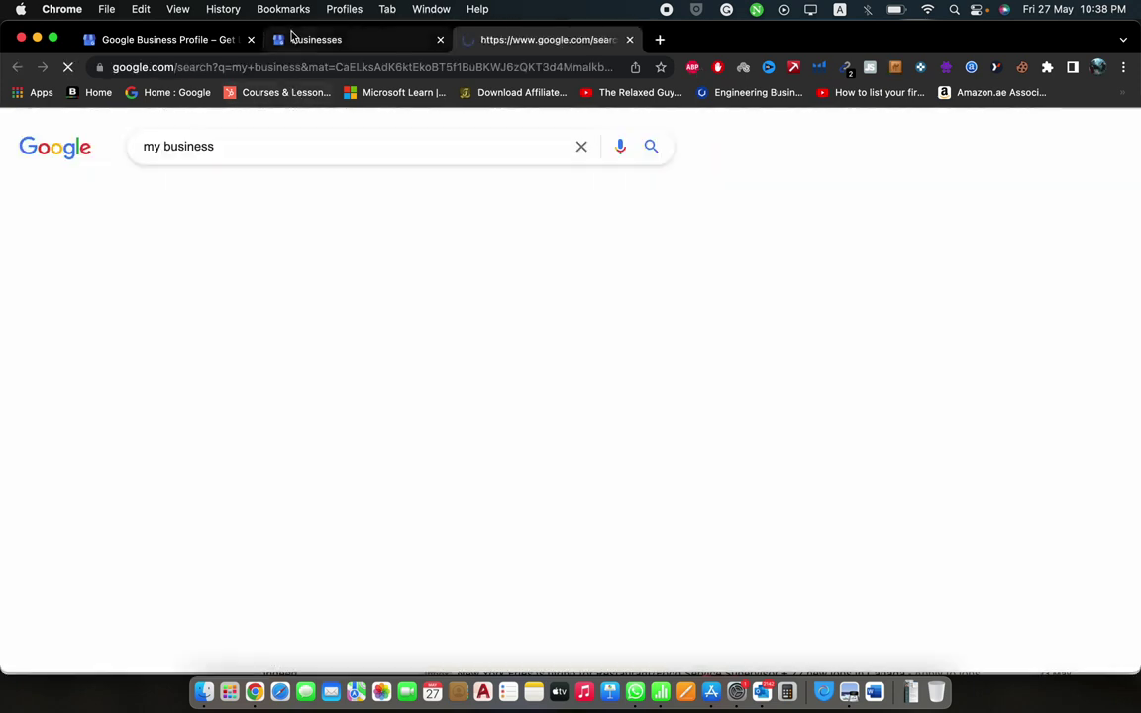
click(290, 39)
click(527, 45)
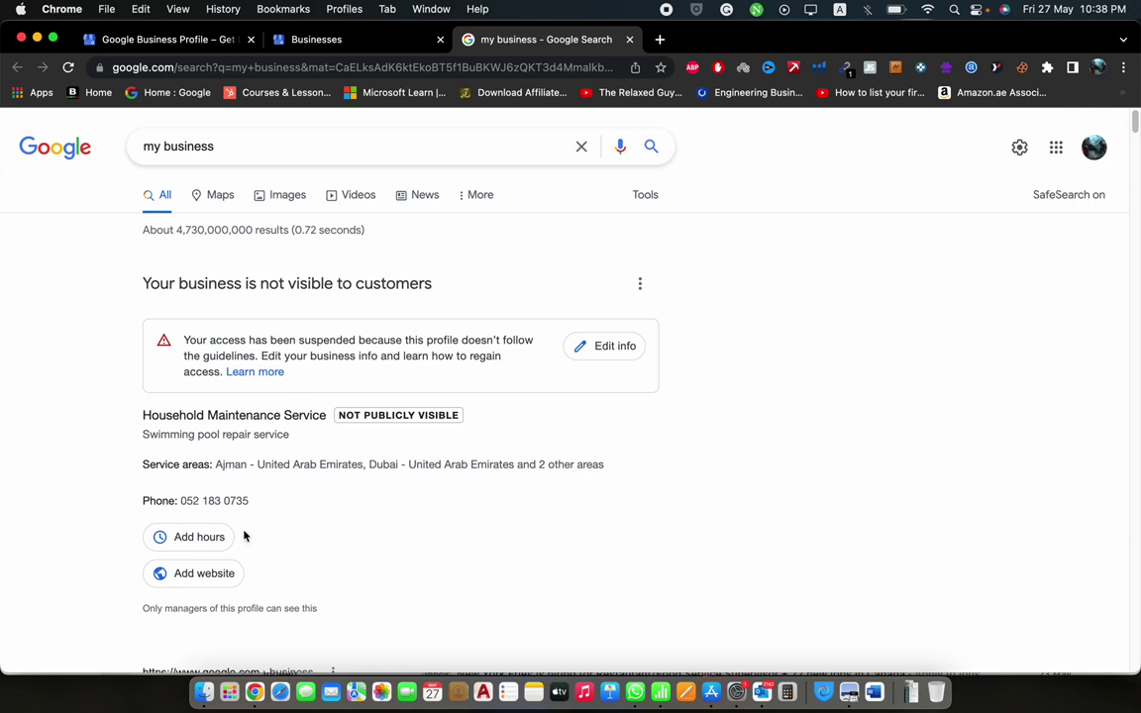
Check the reviews and linked ads accounts in Business Profile Manager, and return to the list of businesses.
click(341, 42)
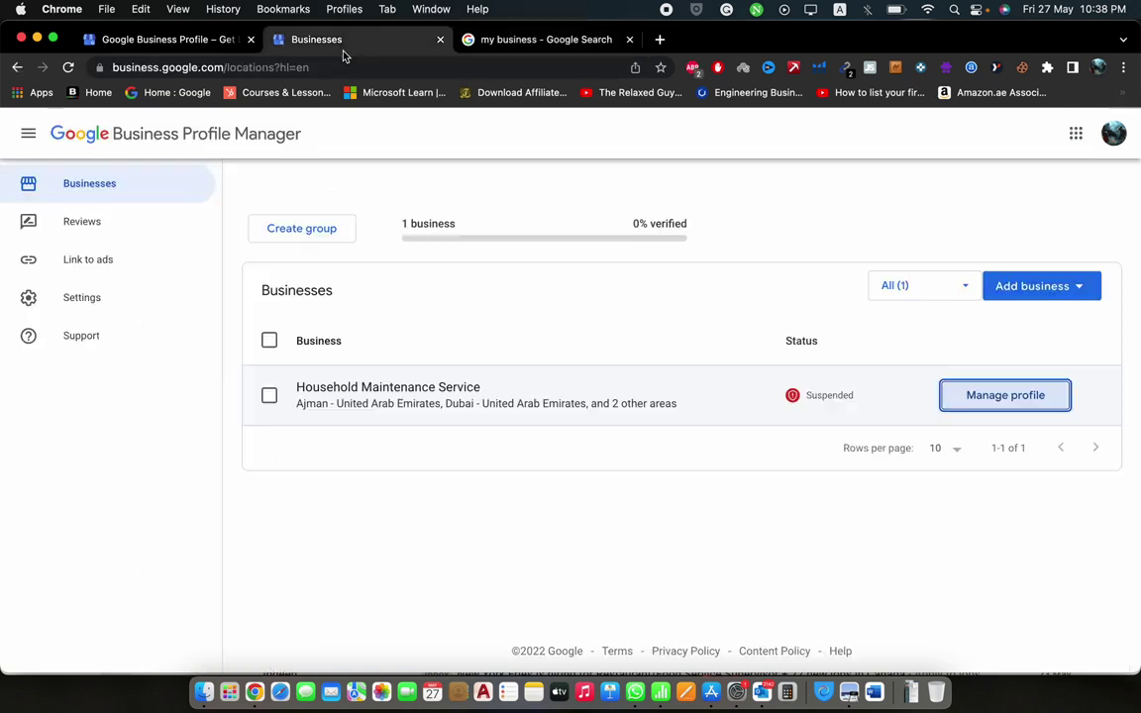
click(119, 229)
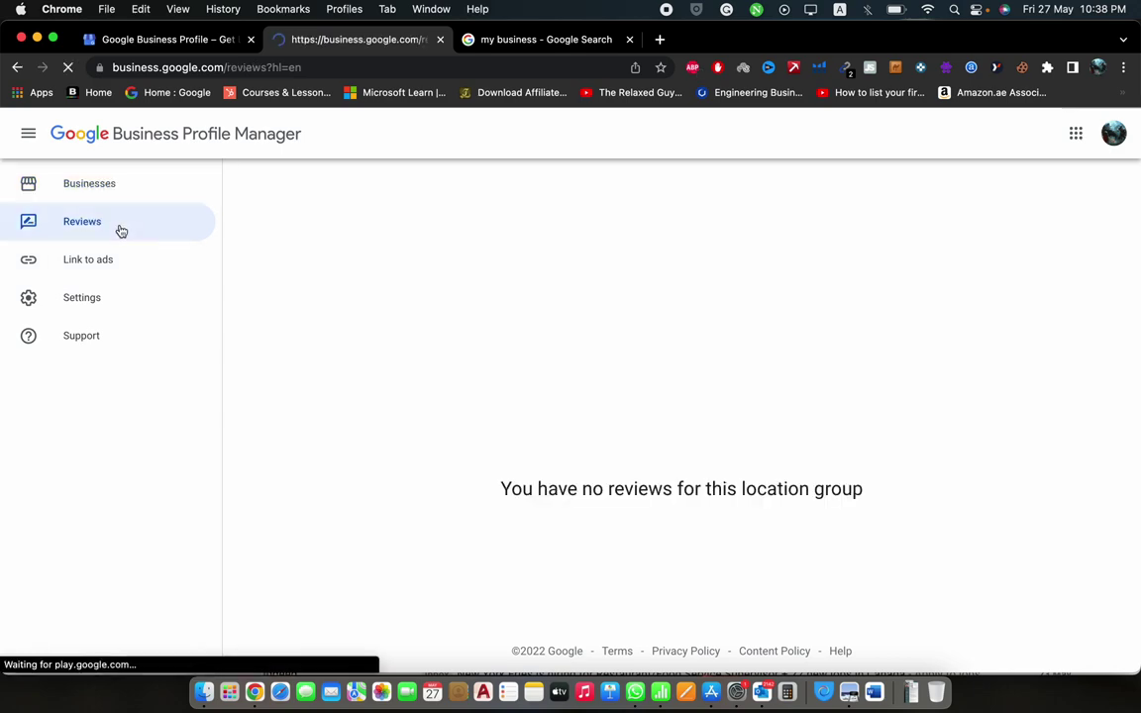
click(119, 263)
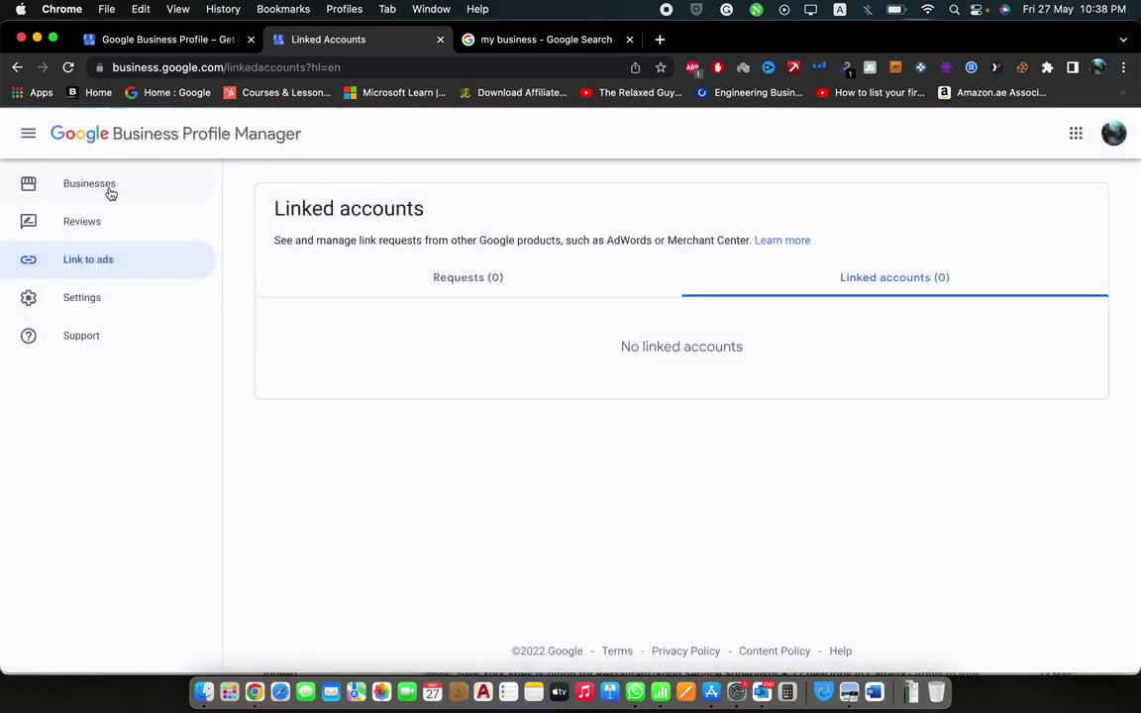
click(108, 186)
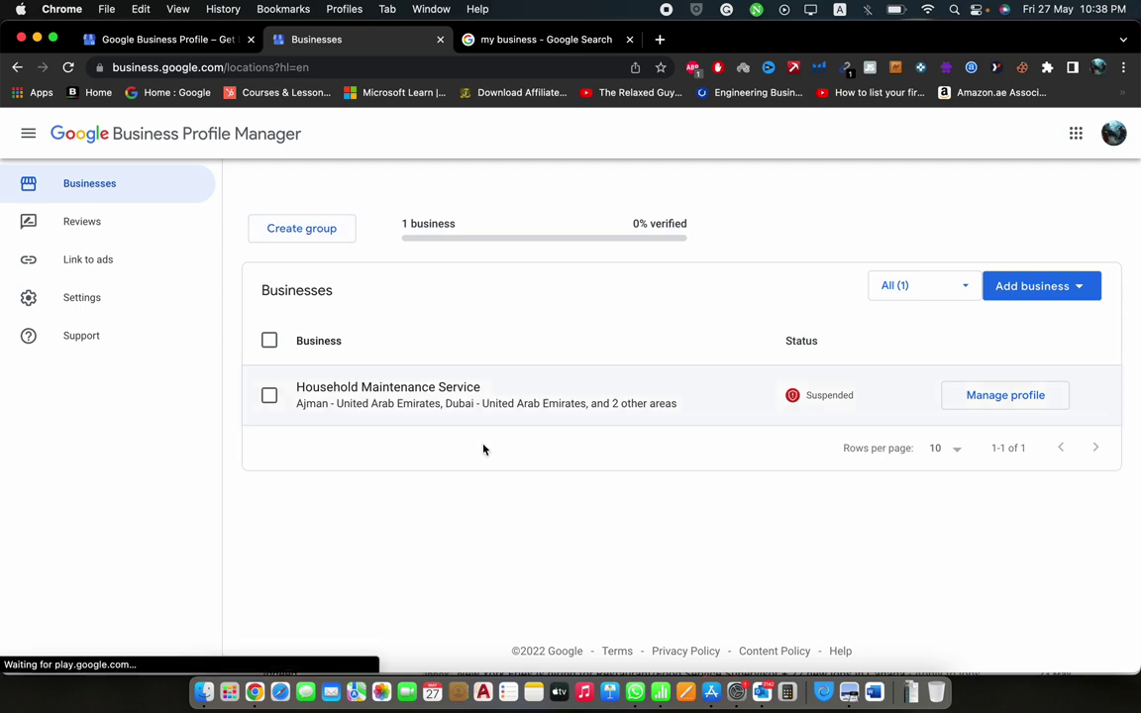
Open the Household Maintenance Service dashboard and follow its suspension notice to the help article on suspended profiles.
click(465, 403)
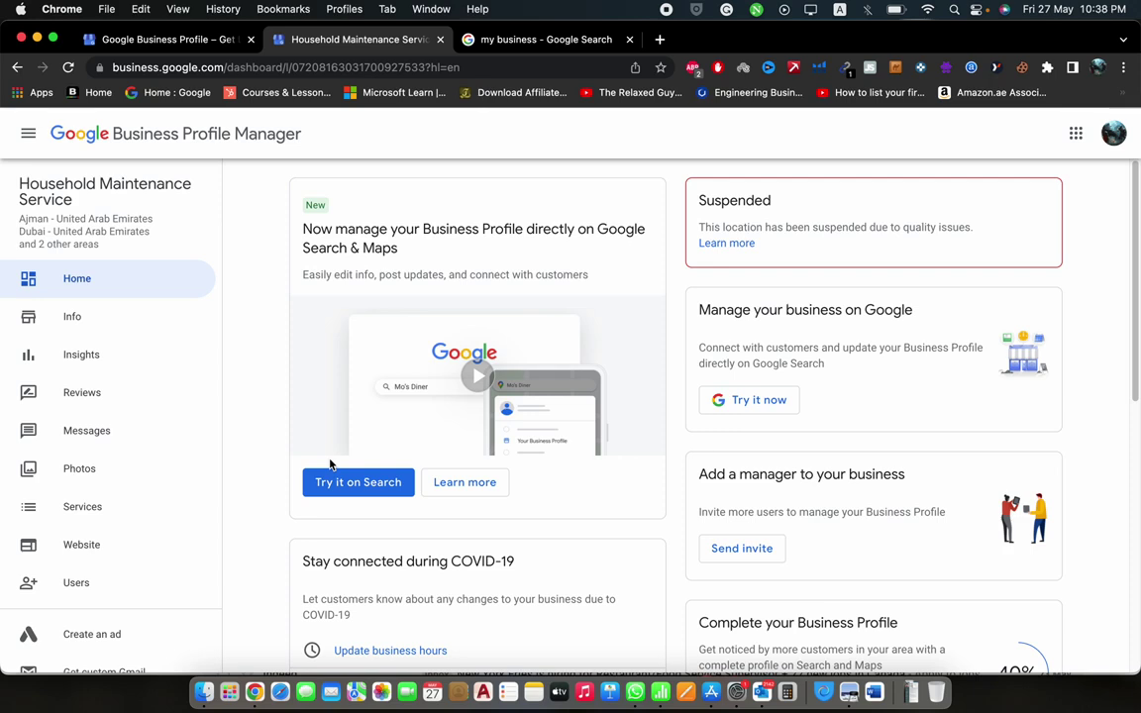
click(741, 246)
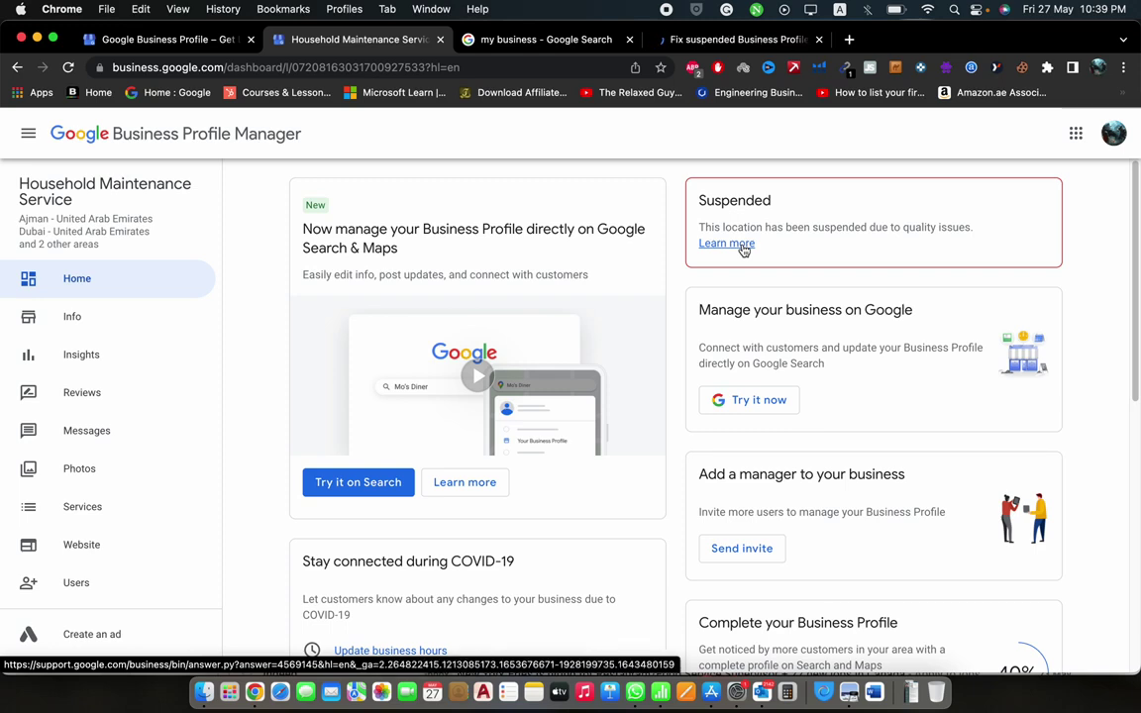
click(687, 41)
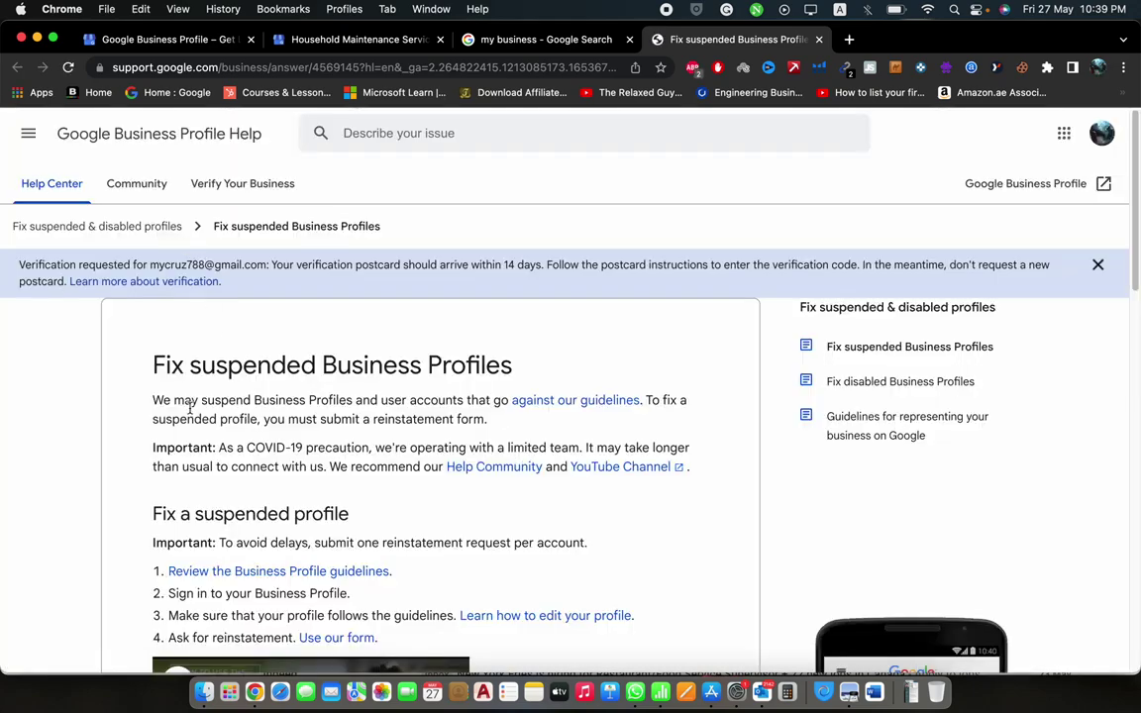
Read the help article's instructions on fixing a suspended profile, appealing a denied request and handling a reinstated profile.
scroll(354, 340, down, 1)
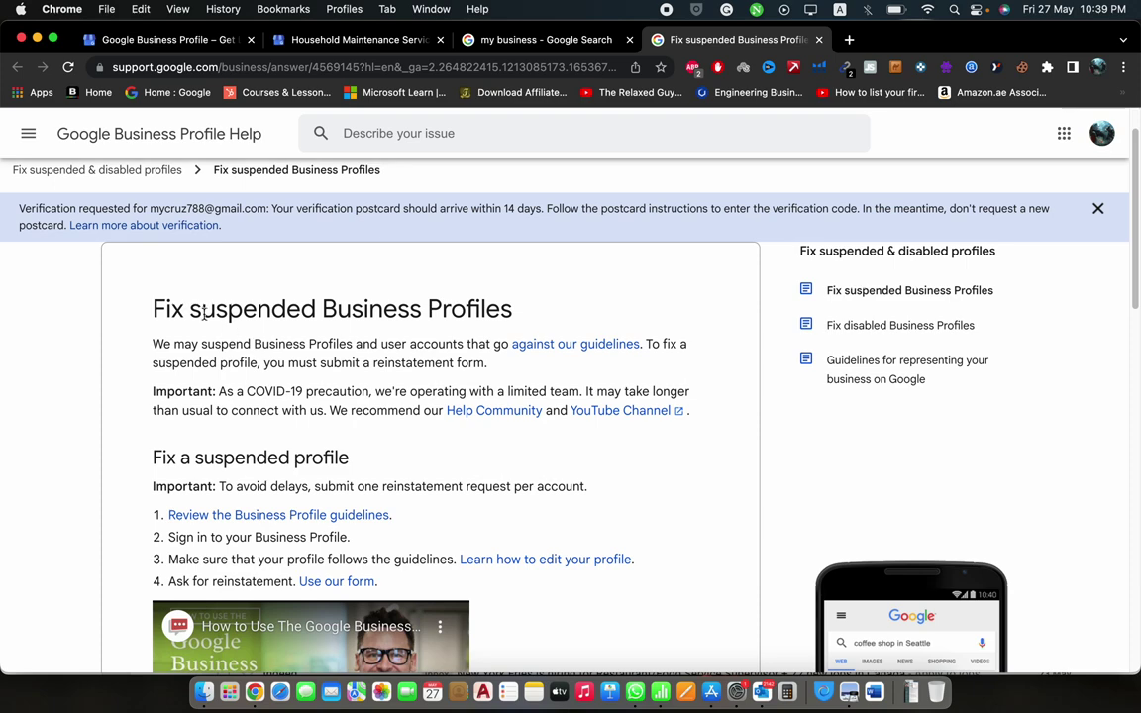
scroll(515, 369, down, 5)
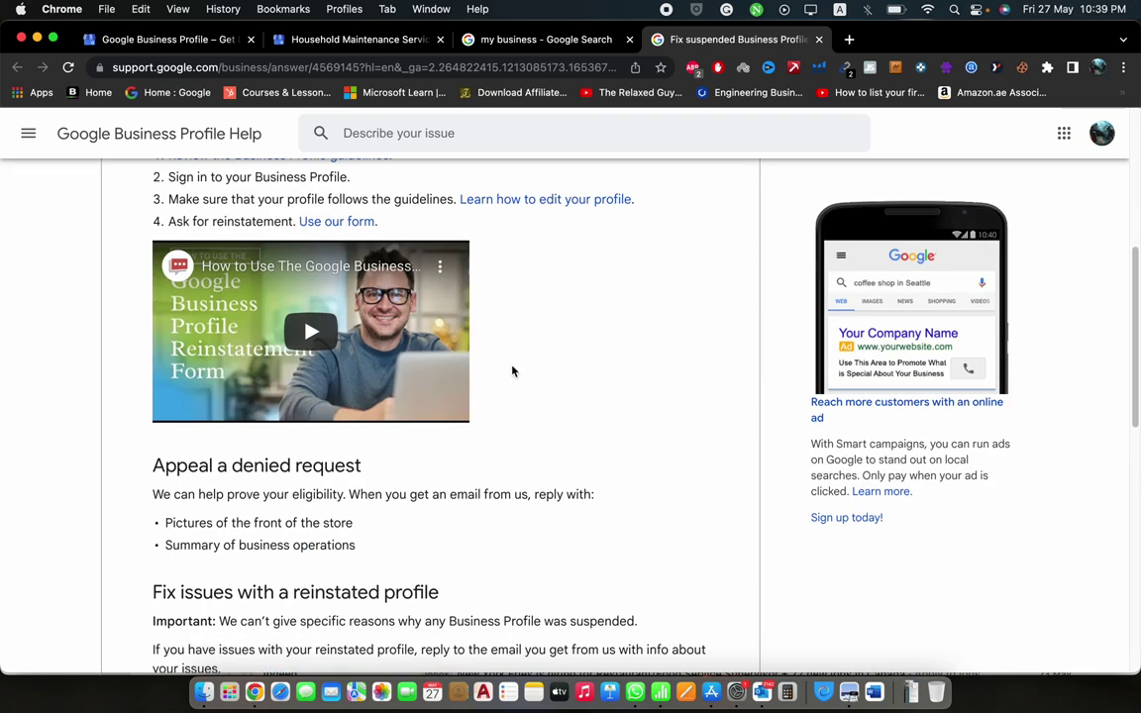
scroll(504, 400, down, 1)
scroll(501, 407, up, 2)
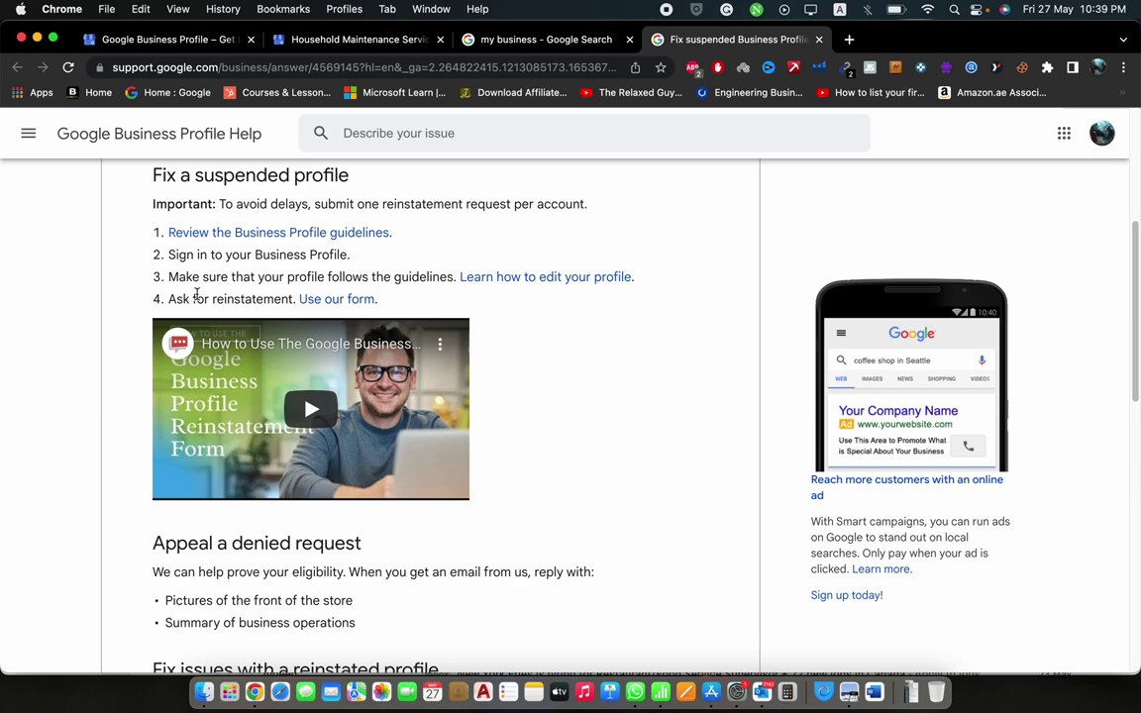
scroll(238, 416, down, 4)
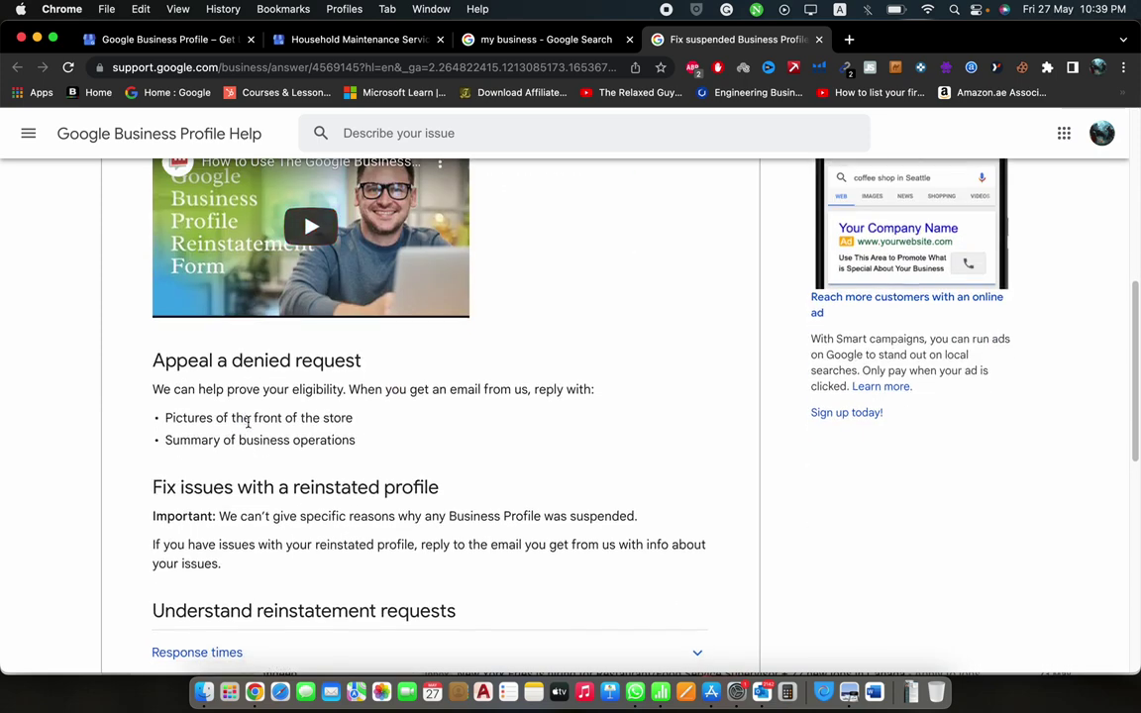
scroll(397, 297, down, 1)
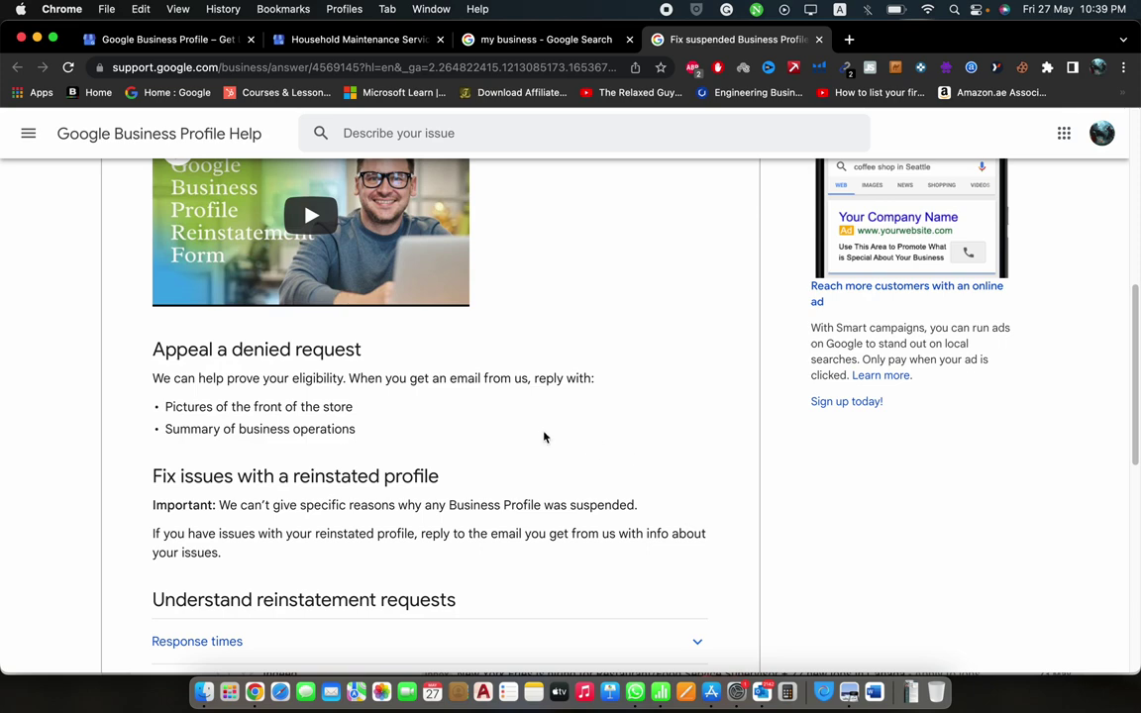
scroll(506, 411, up, 1)
Review the Household Maintenance Service's business information, including its category, location and service areas.
click(358, 39)
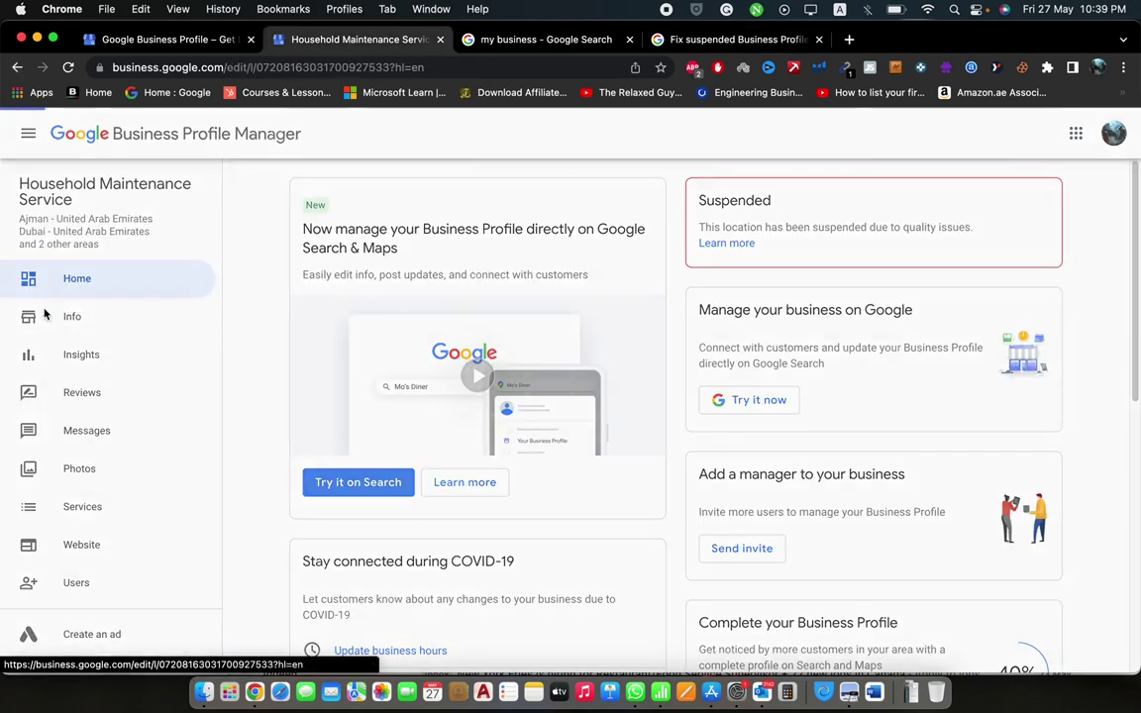
click(45, 316)
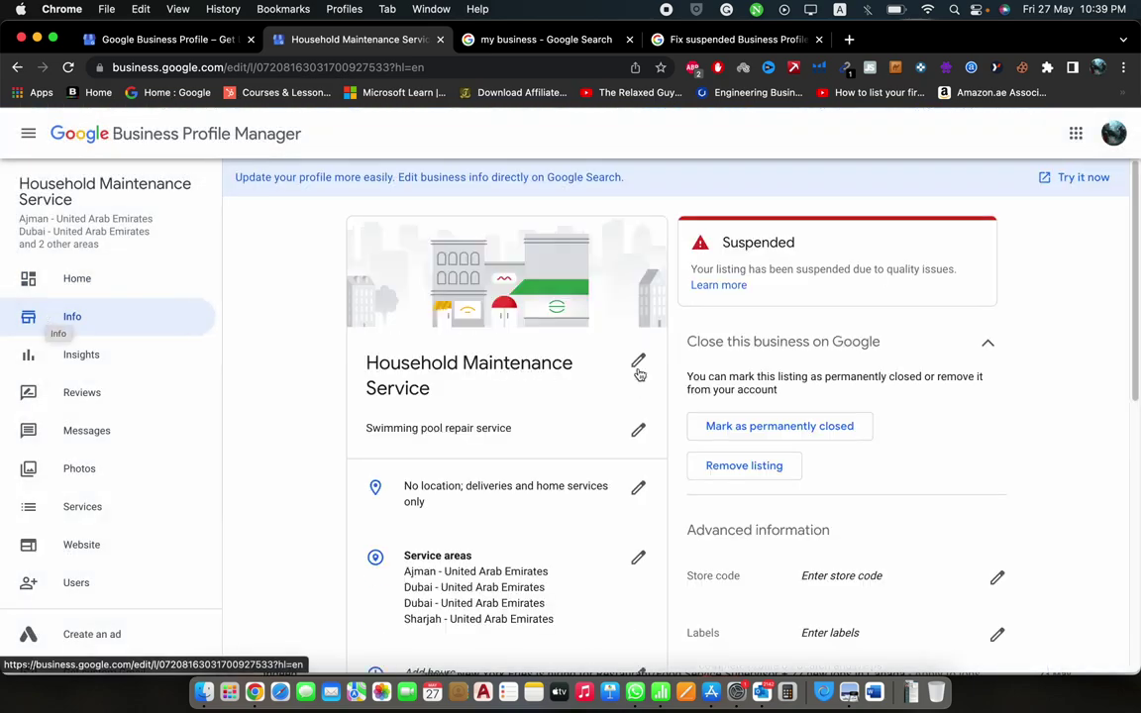
scroll(639, 373, down, 5)
scroll(645, 518, up, 5)
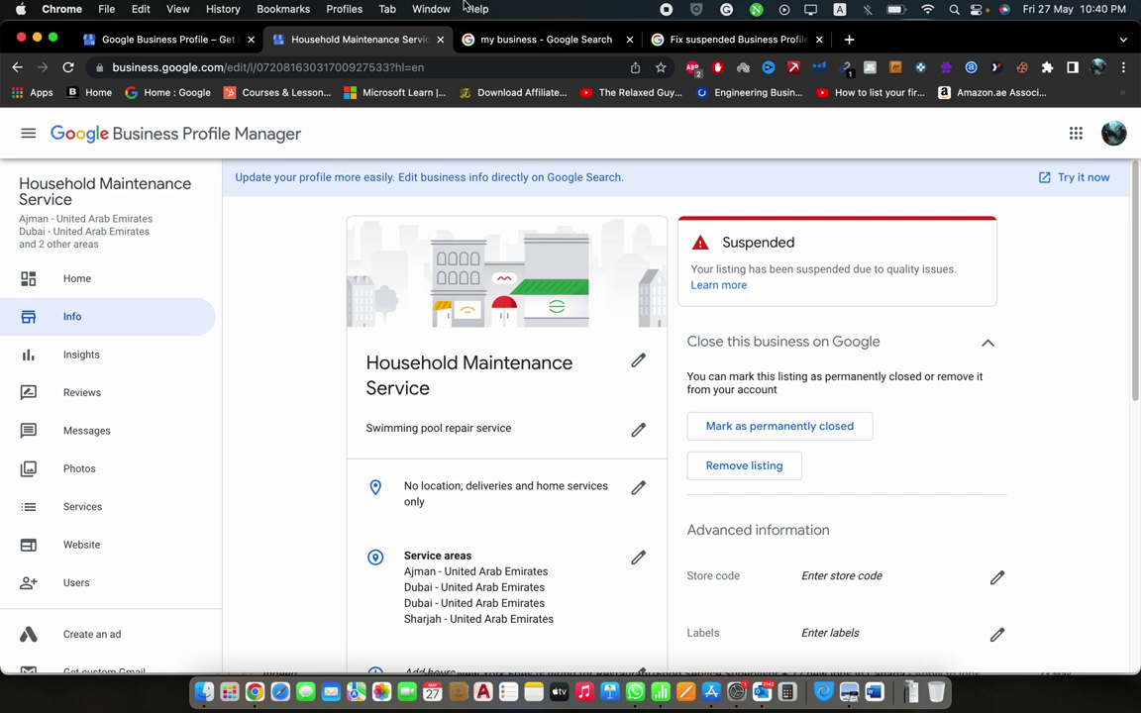
Open the reinstatement request form from the help article, answering No to an earlier request and Yes to being the official representative.
click(693, 39)
scroll(472, 429, up, 5)
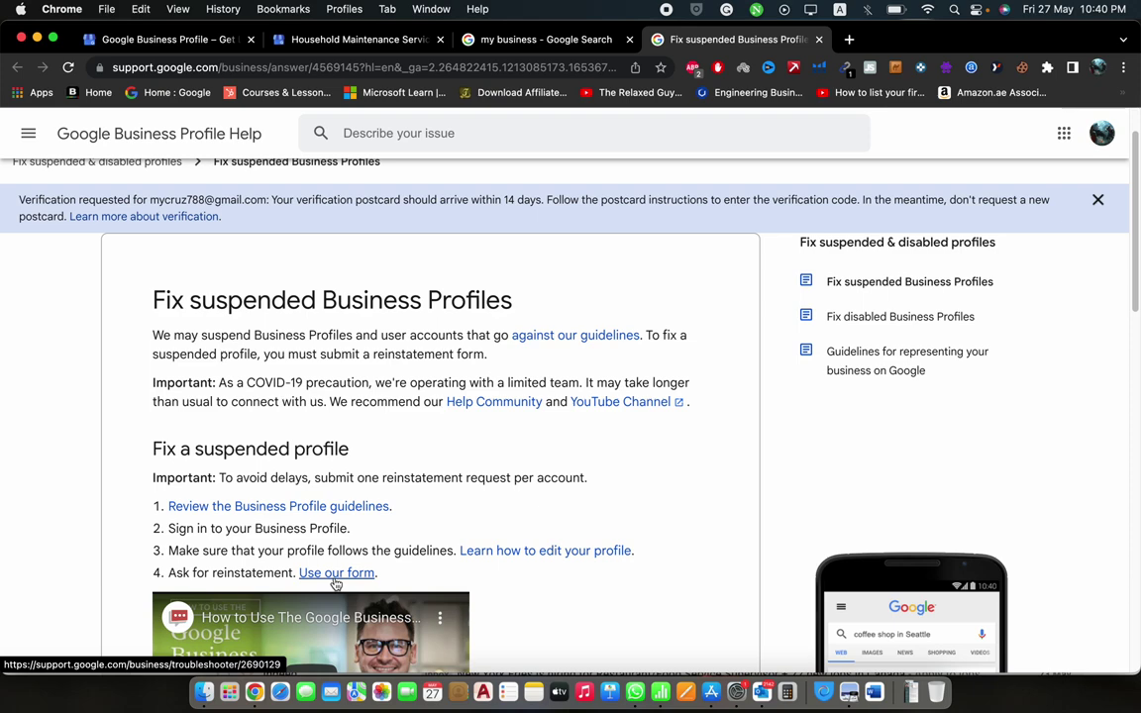
click(335, 575)
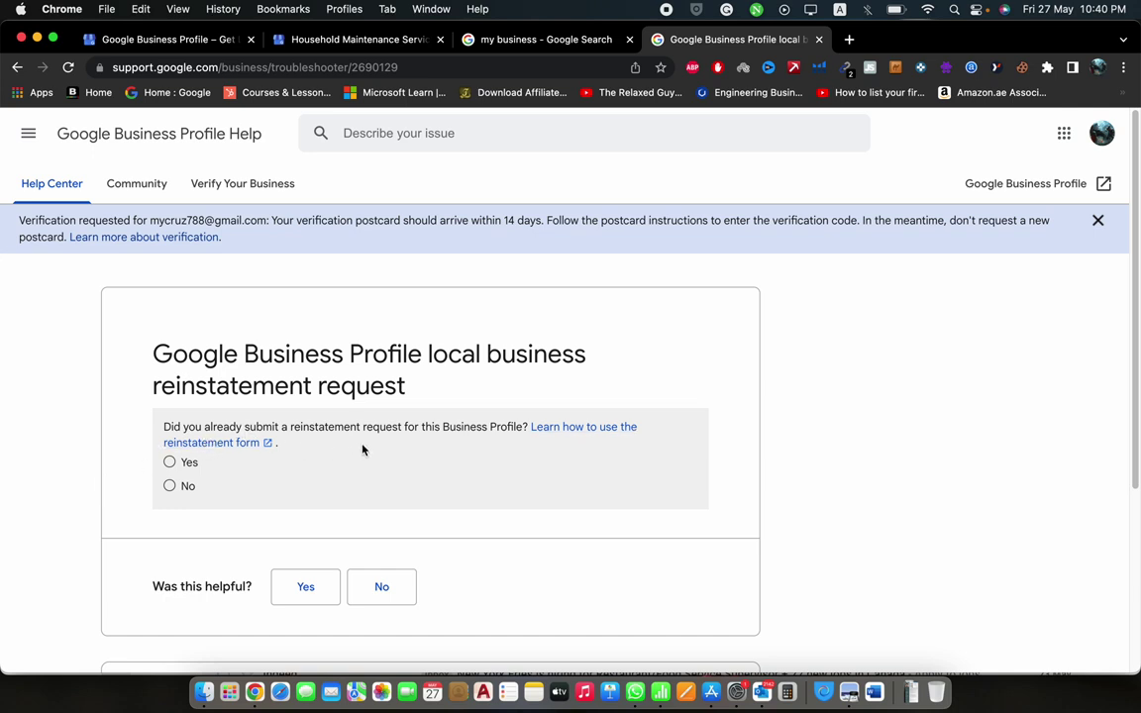
click(168, 485)
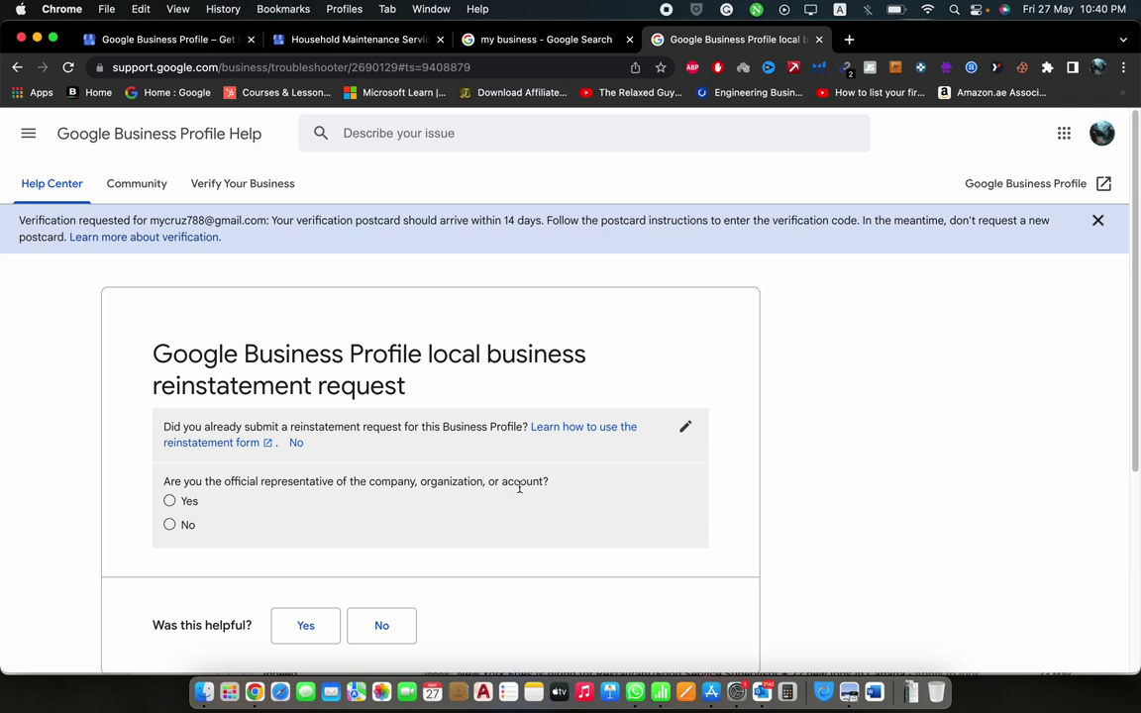
click(183, 502)
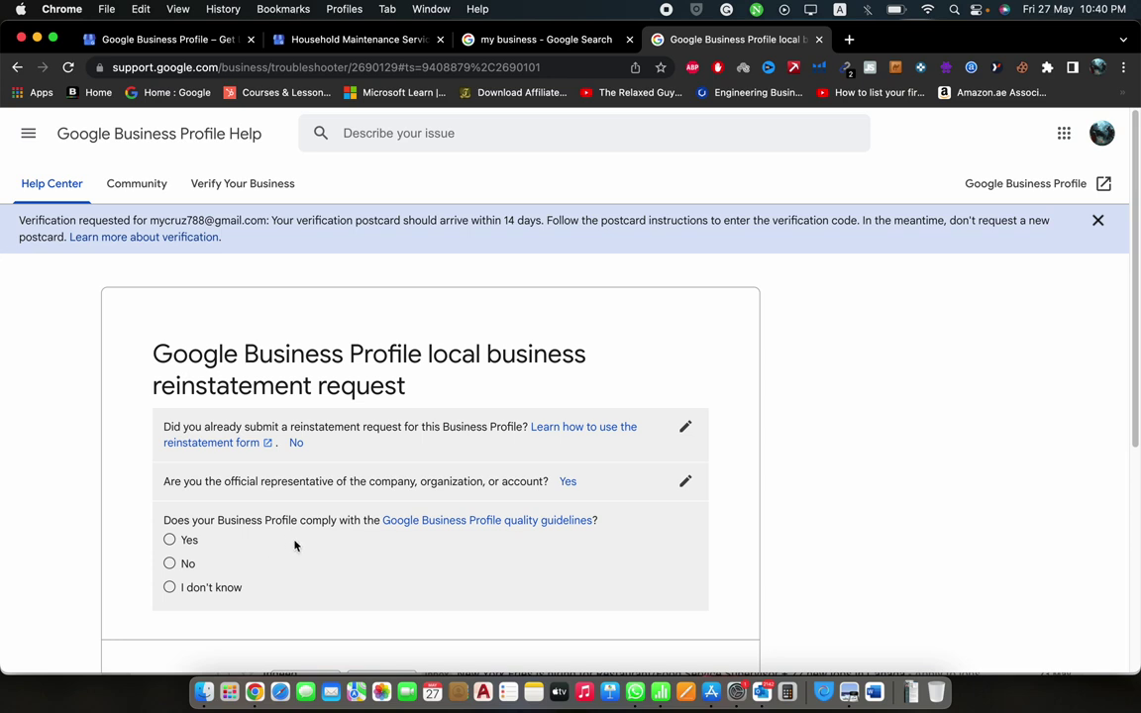
Read the Business Profile quality guidelines linked in the reinstatement form, covering basic guidelines, eligibility, ownership and content rules.
click(529, 531)
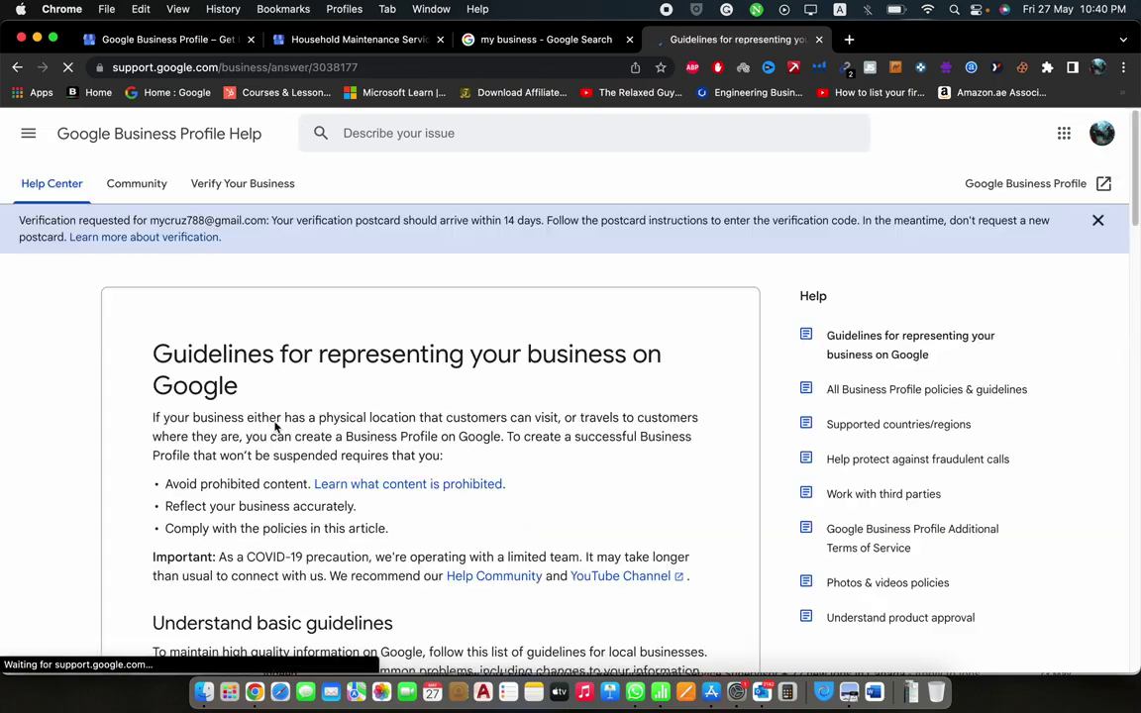
scroll(265, 413, down, 3)
scroll(265, 413, down, 5)
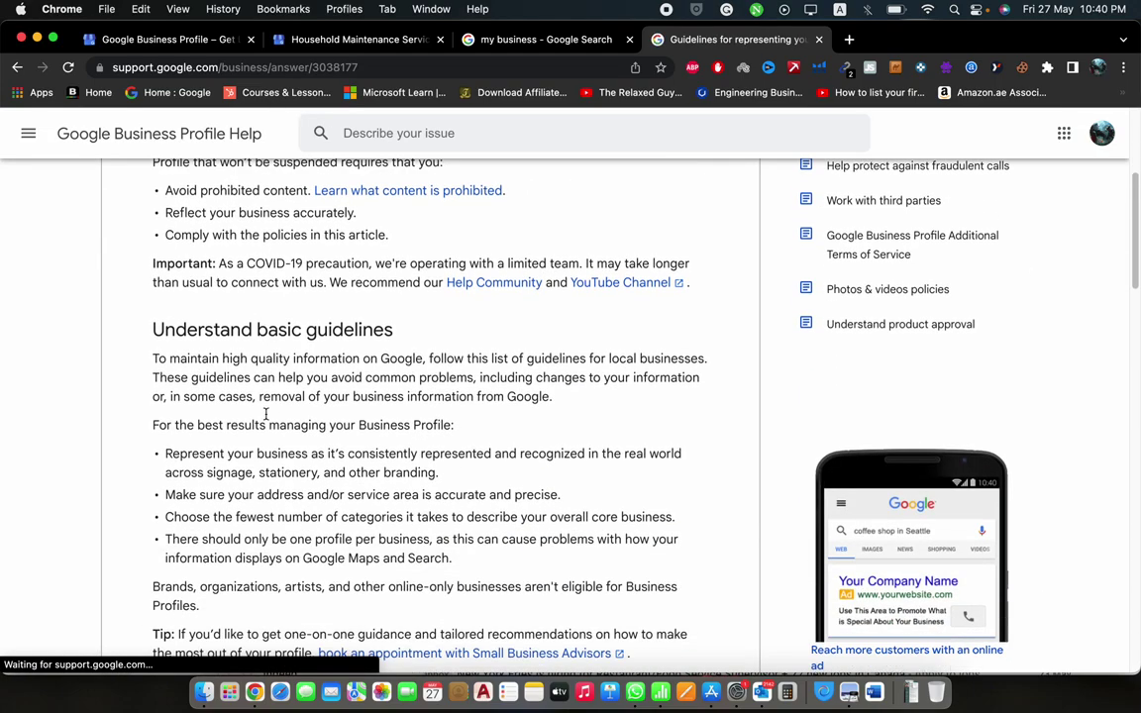
scroll(266, 413, down, 5)
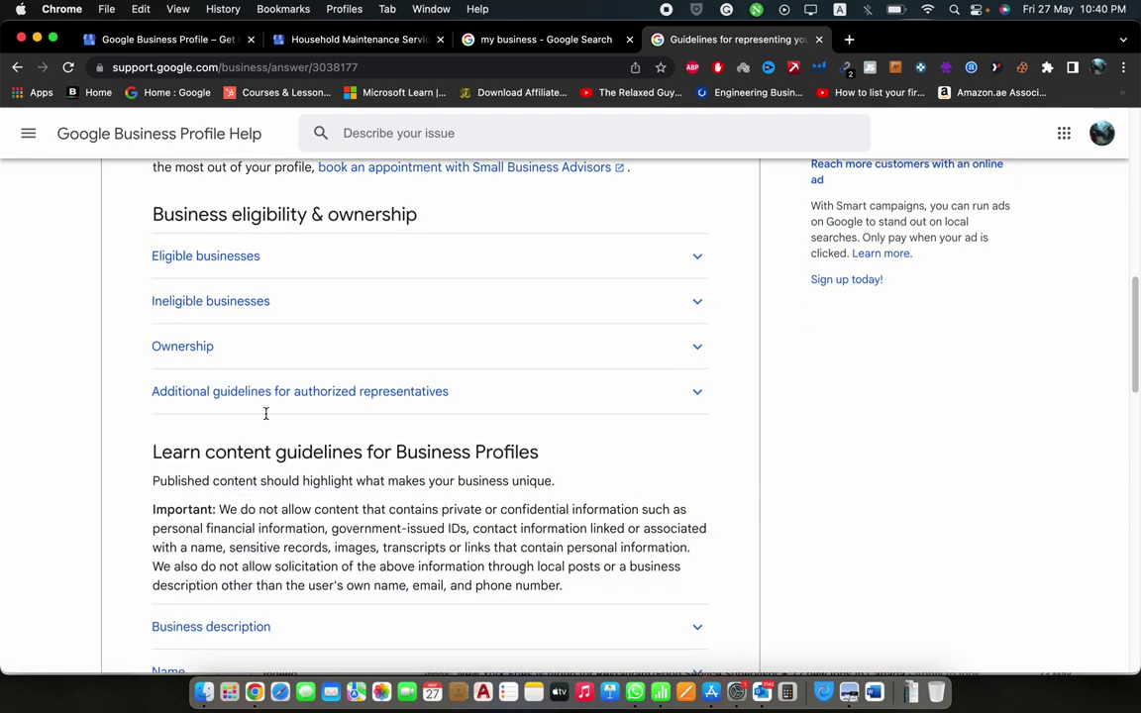
scroll(265, 413, down, 20)
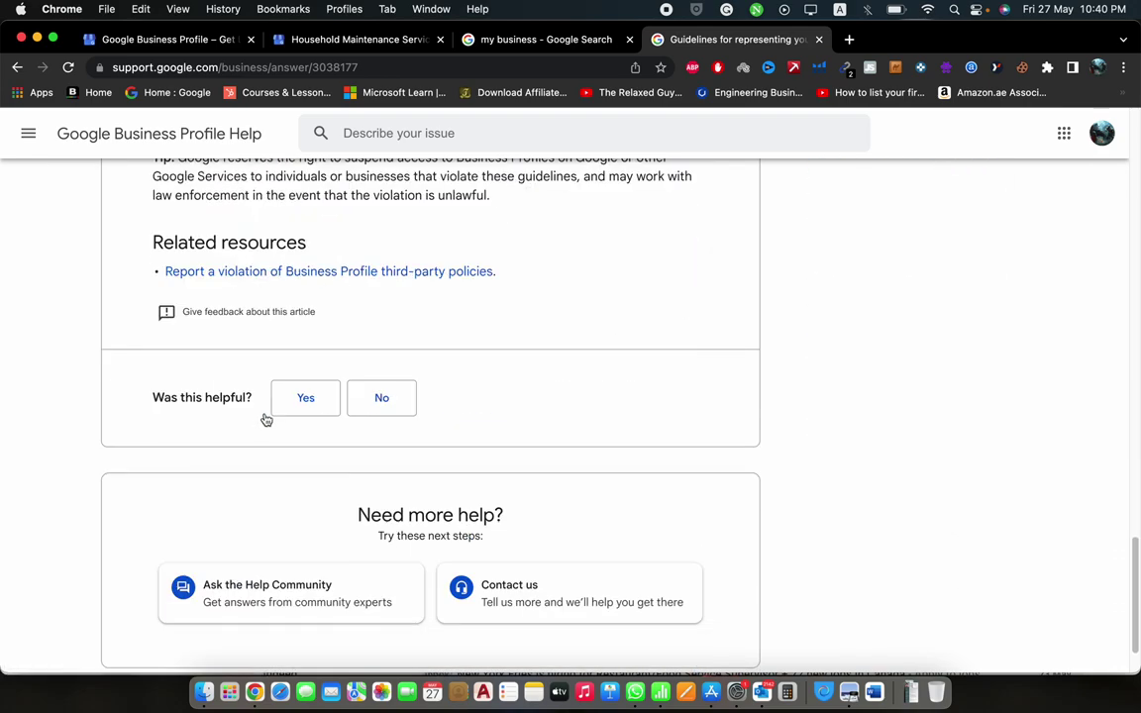
scroll(259, 419, up, 20)
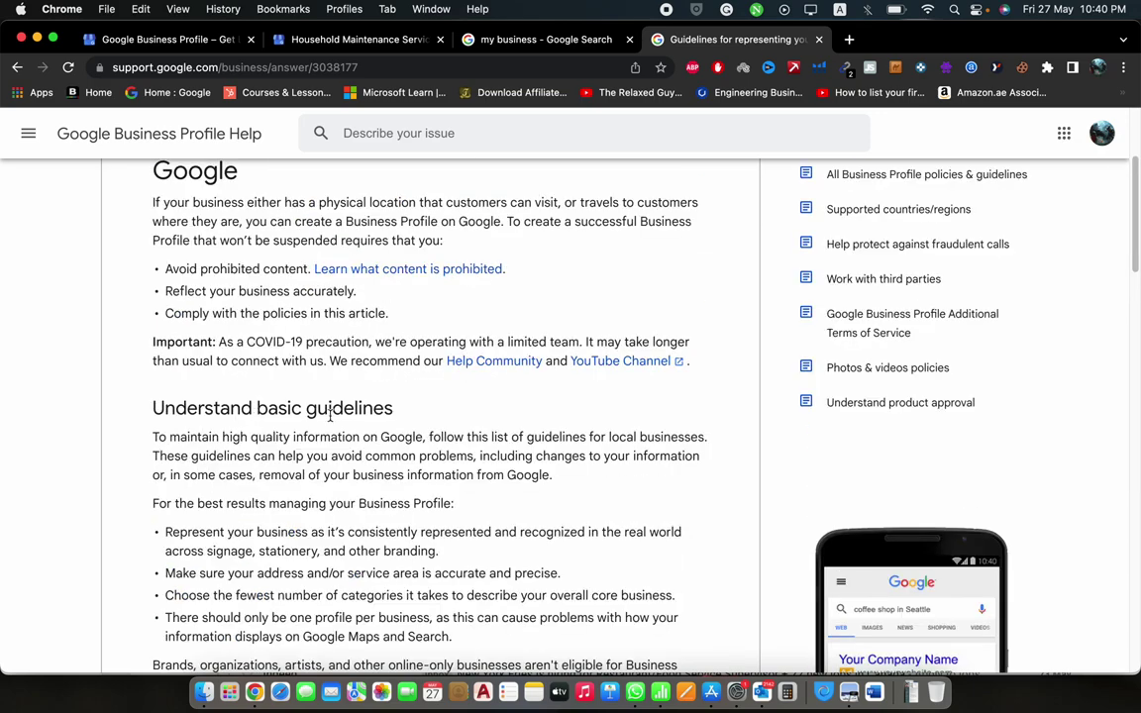
scroll(326, 414, up, 1)
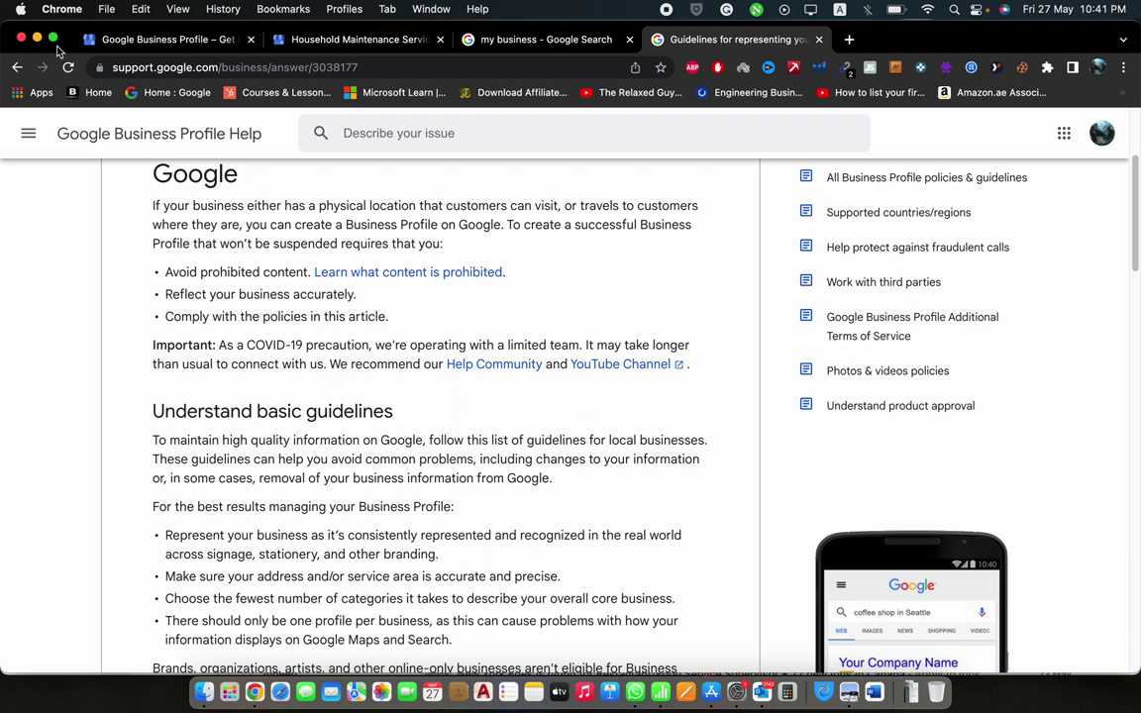
Return to the reinstatement form and answer Yes to guideline compliance, permanent location or service area, and accurate address.
click(19, 67)
scroll(248, 436, down, 2)
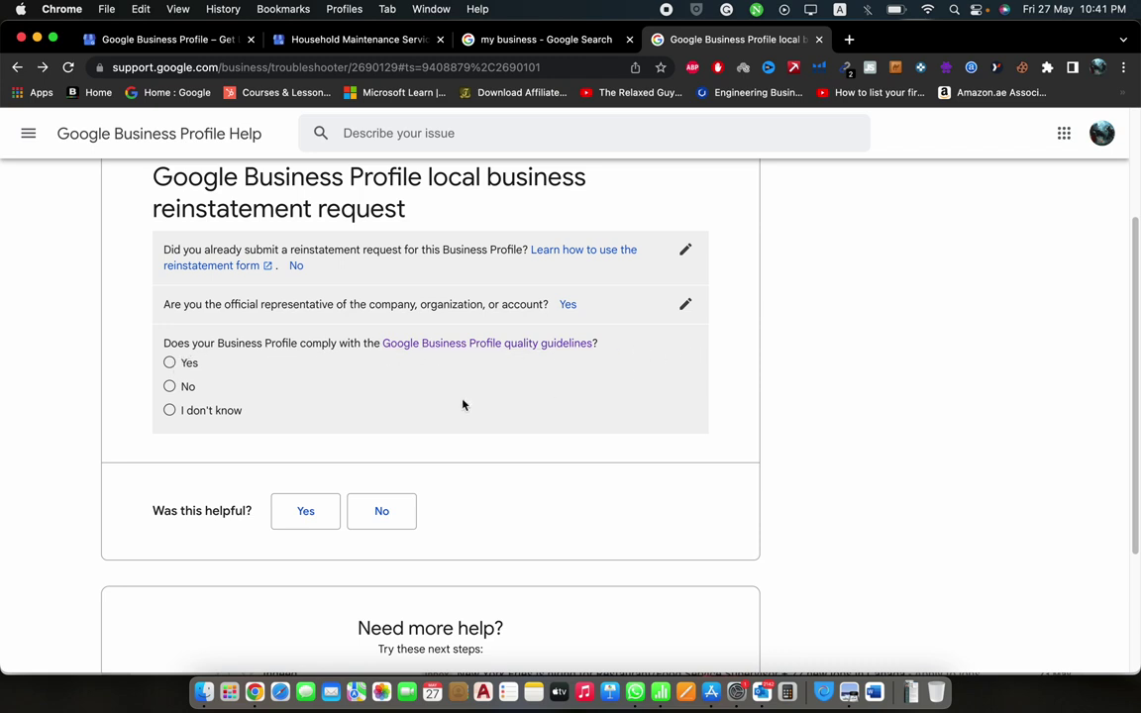
click(169, 363)
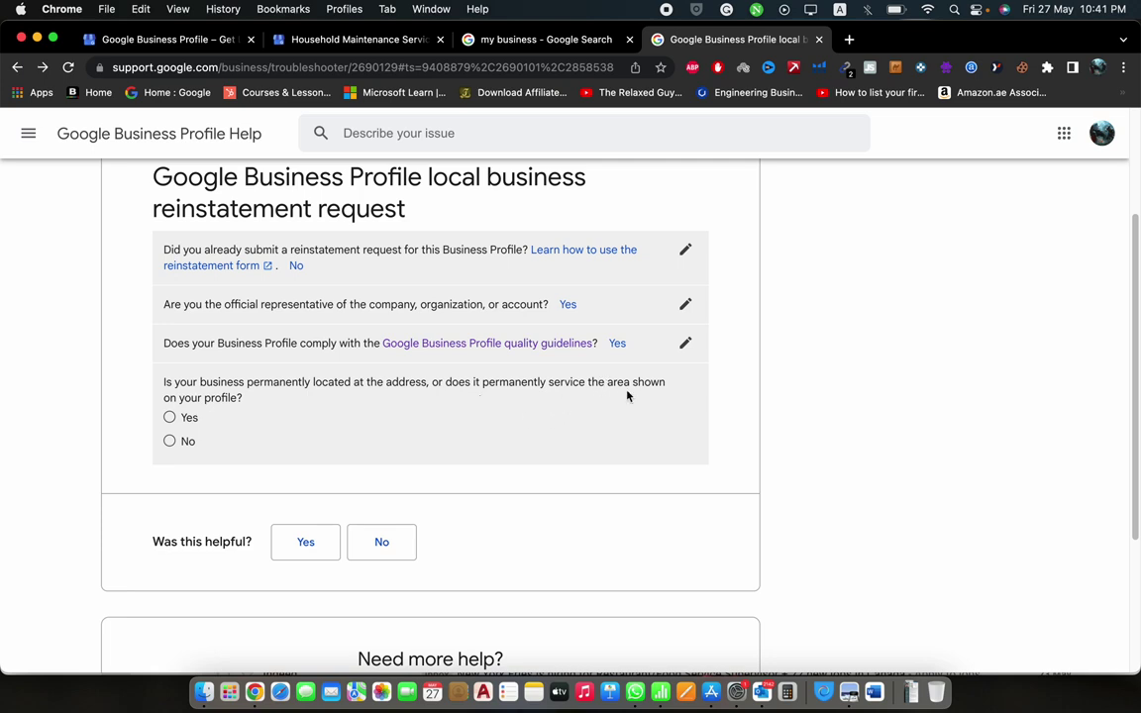
click(185, 419)
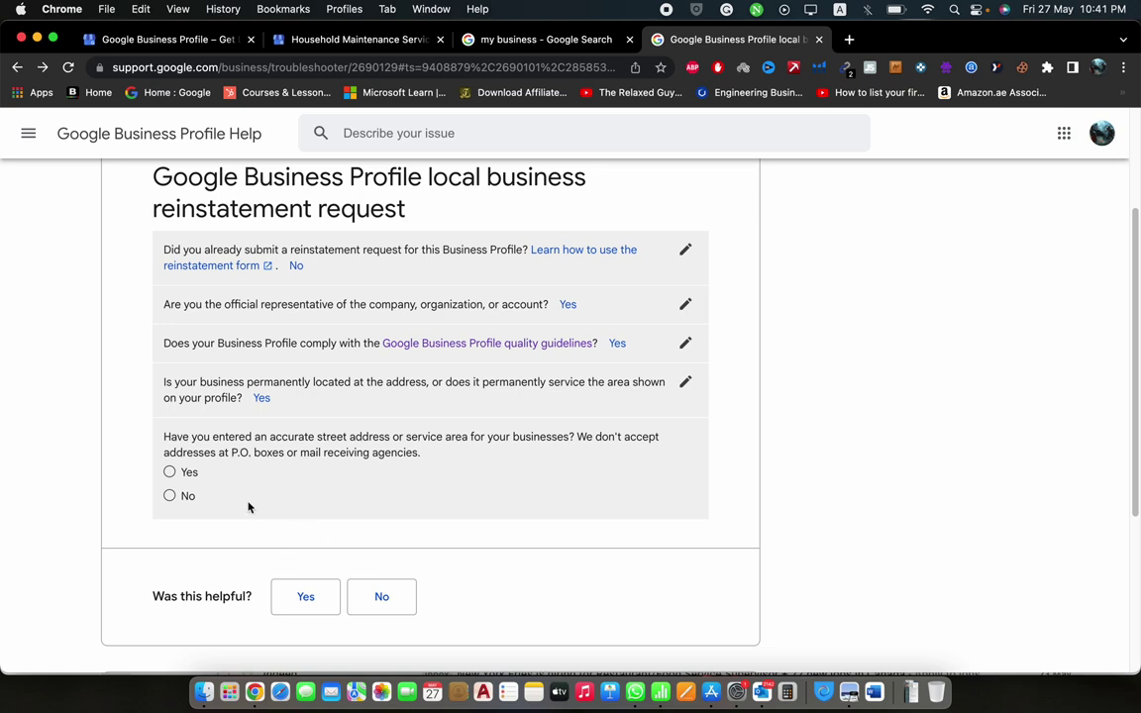
click(172, 471)
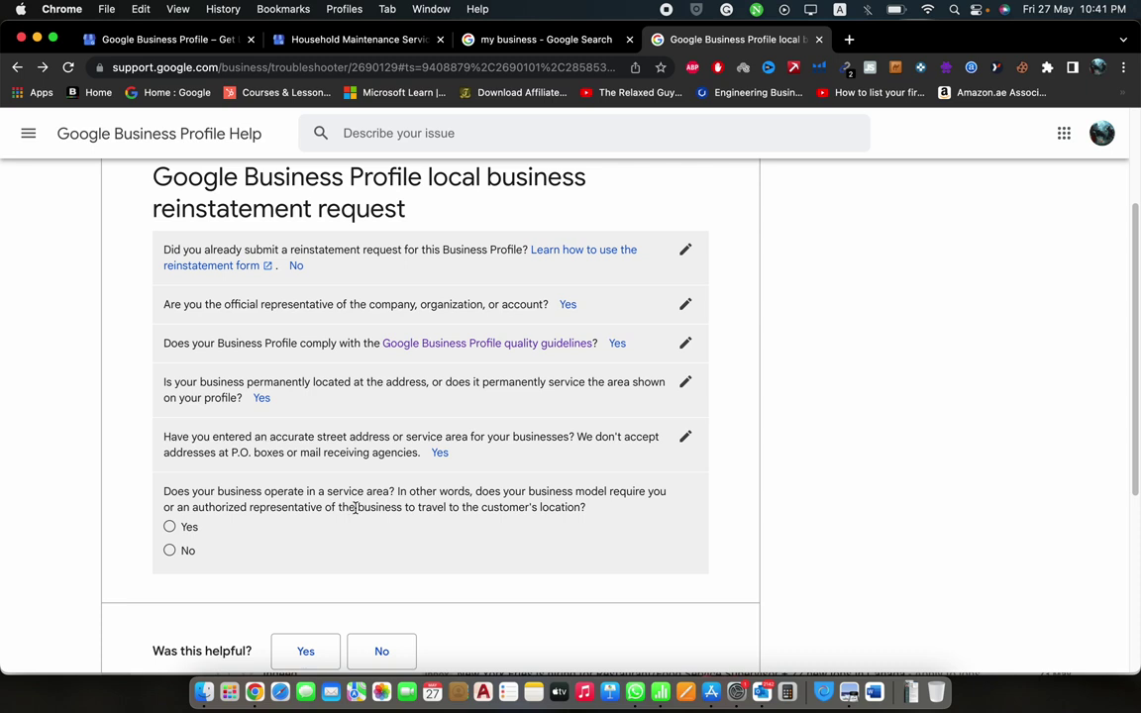
Answer Yes to operating in a service area, No to face-to-face business, Yes to correct address settings, and No to multiple profiles.
click(170, 527)
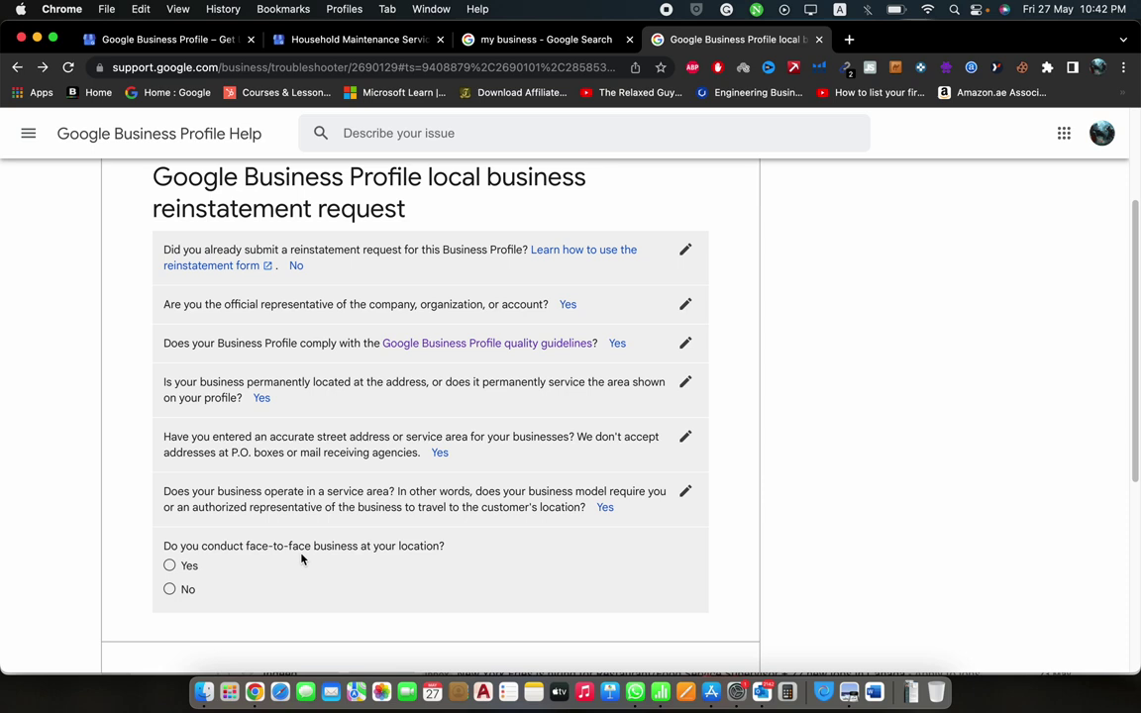
click(174, 591)
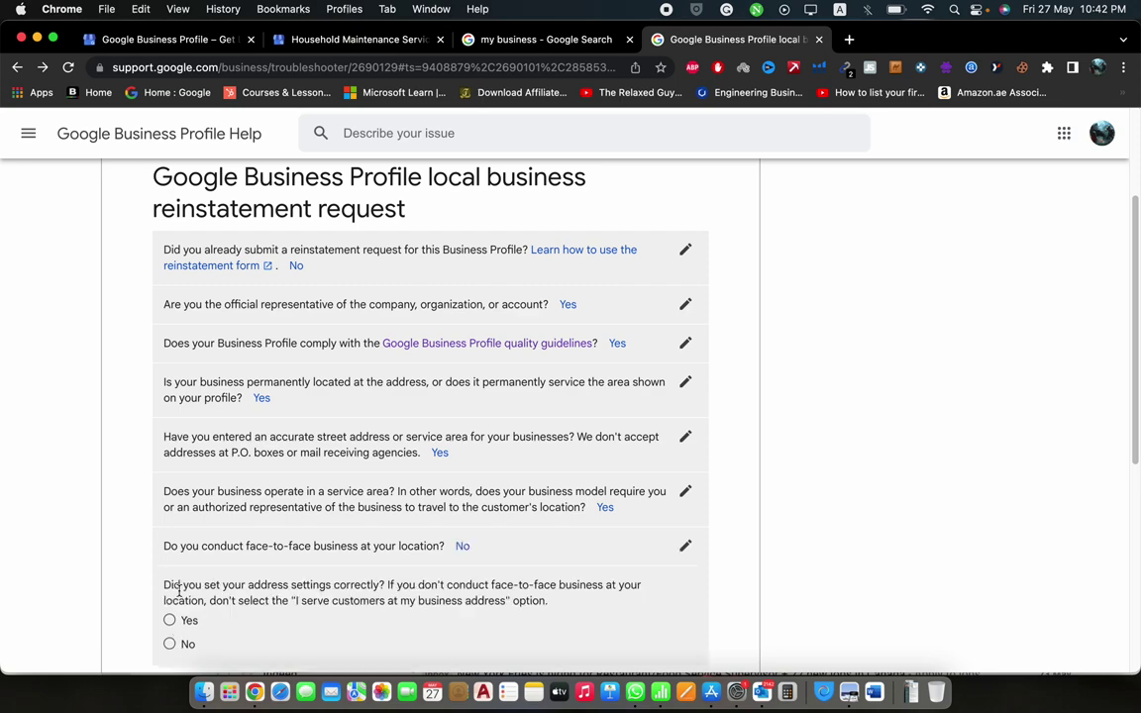
scroll(179, 592, down, 5)
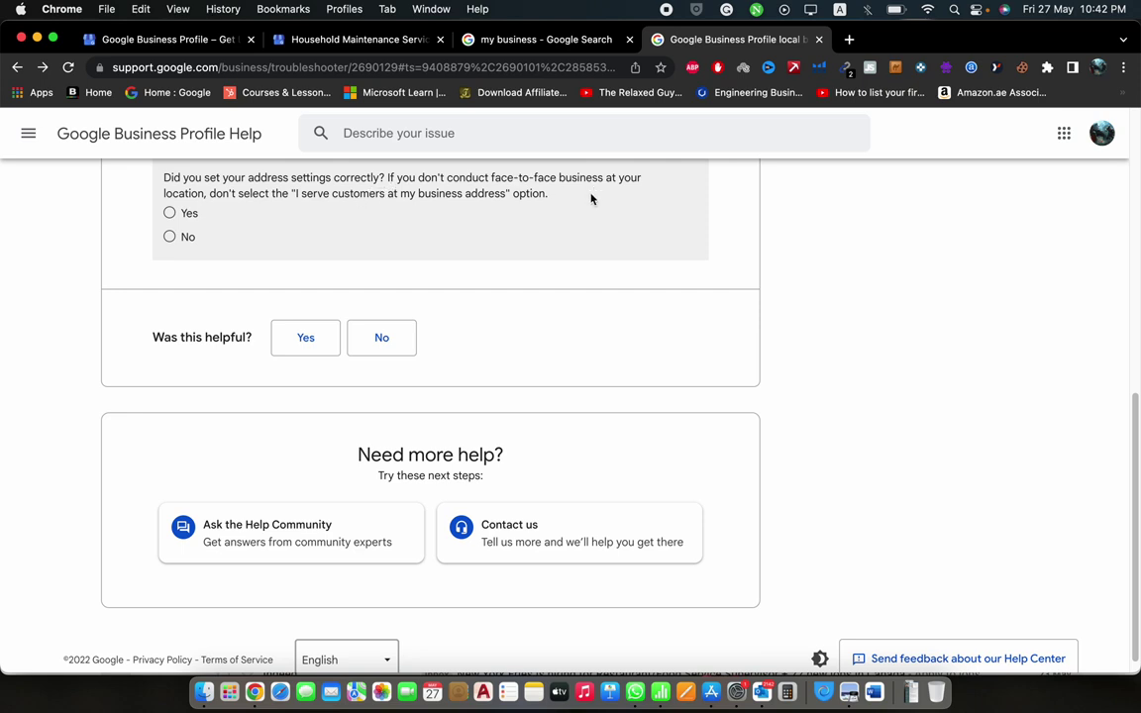
click(170, 214)
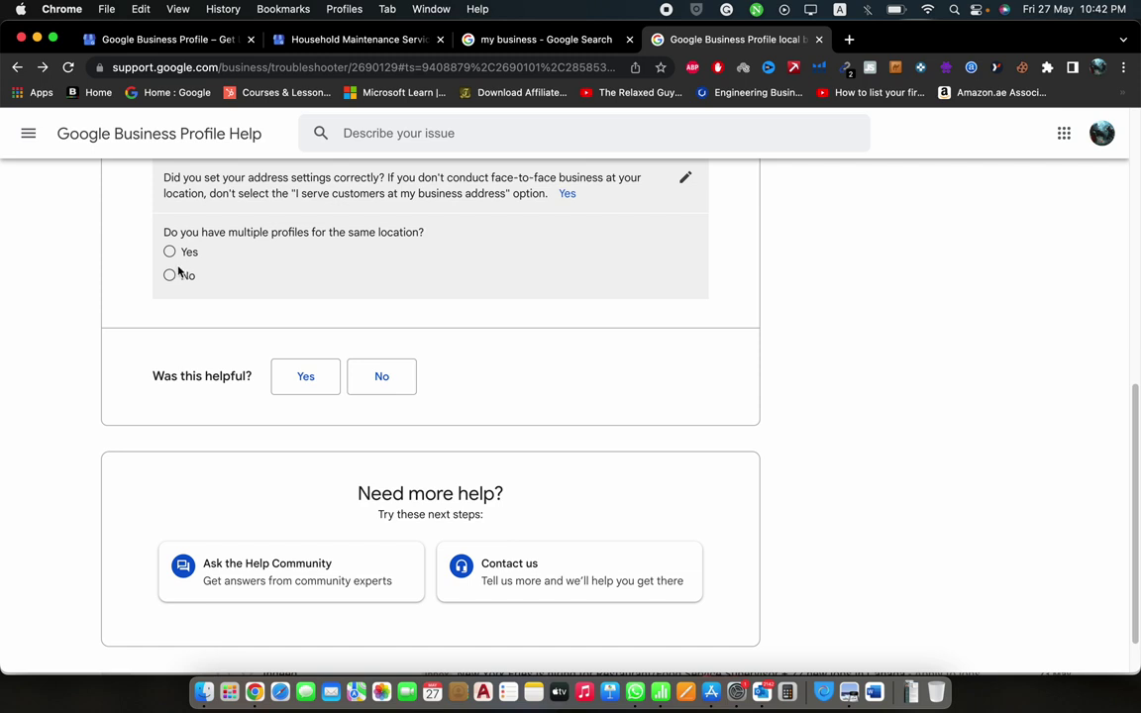
click(191, 280)
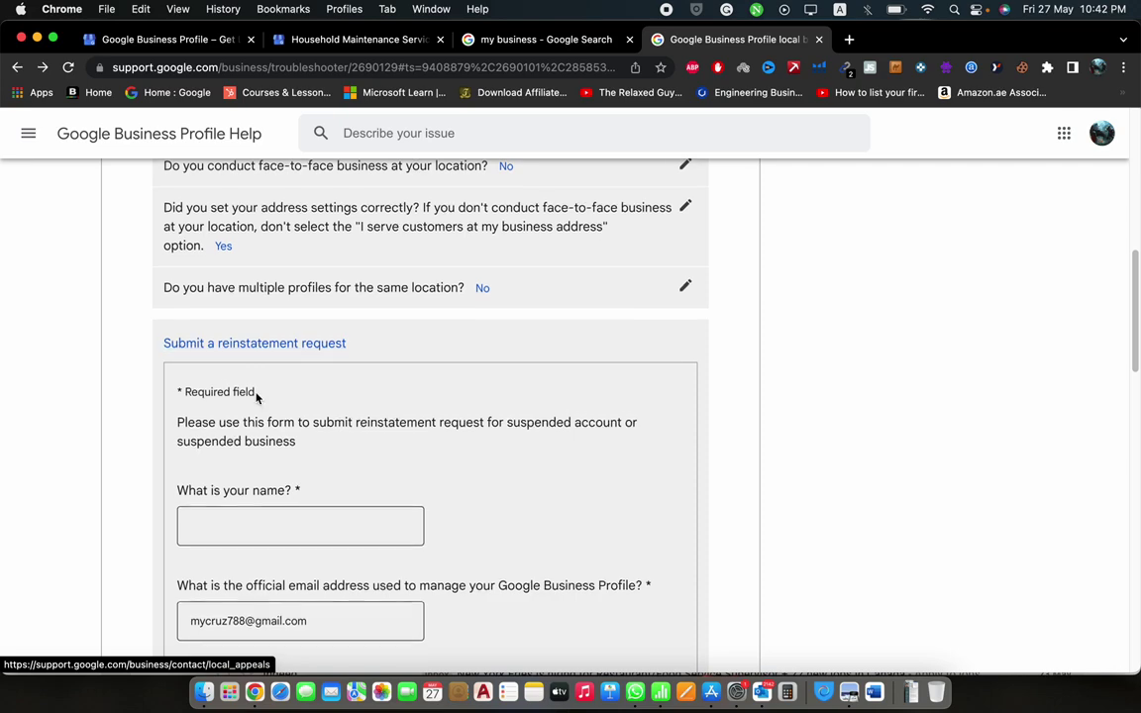
Fill in the requester's full name and enter Household Maintenance Service as the business name, copied from its Business Profile Manager page.
click(236, 538)
click(274, 569)
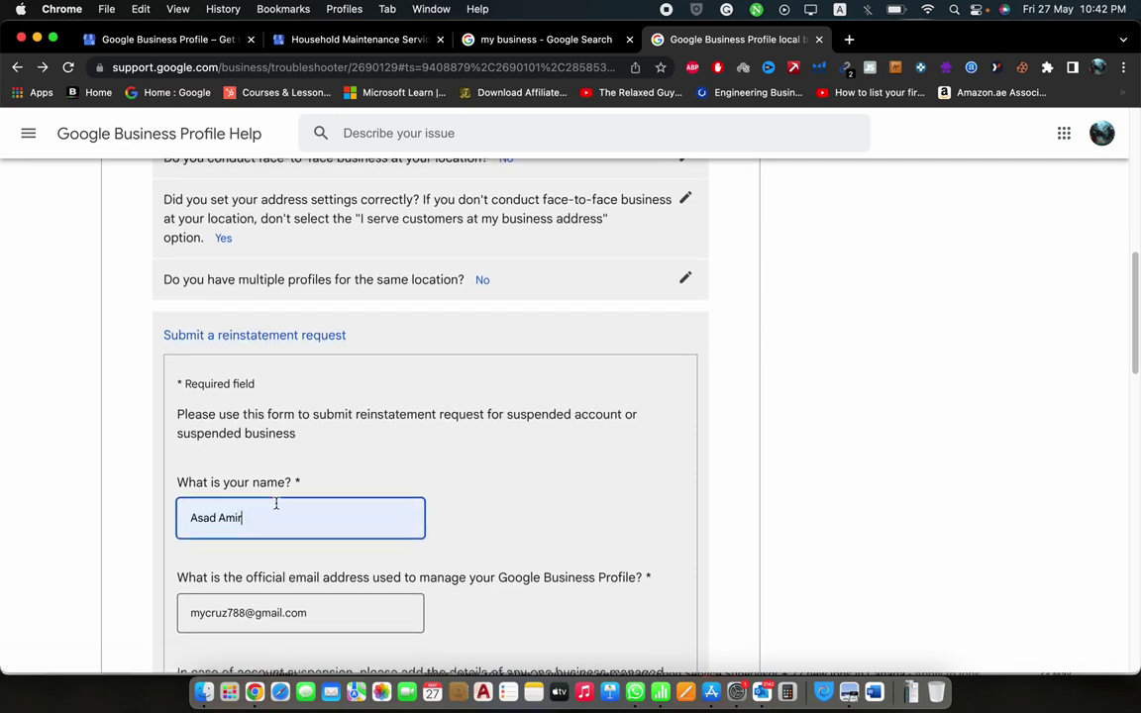
scroll(274, 504, down, 3)
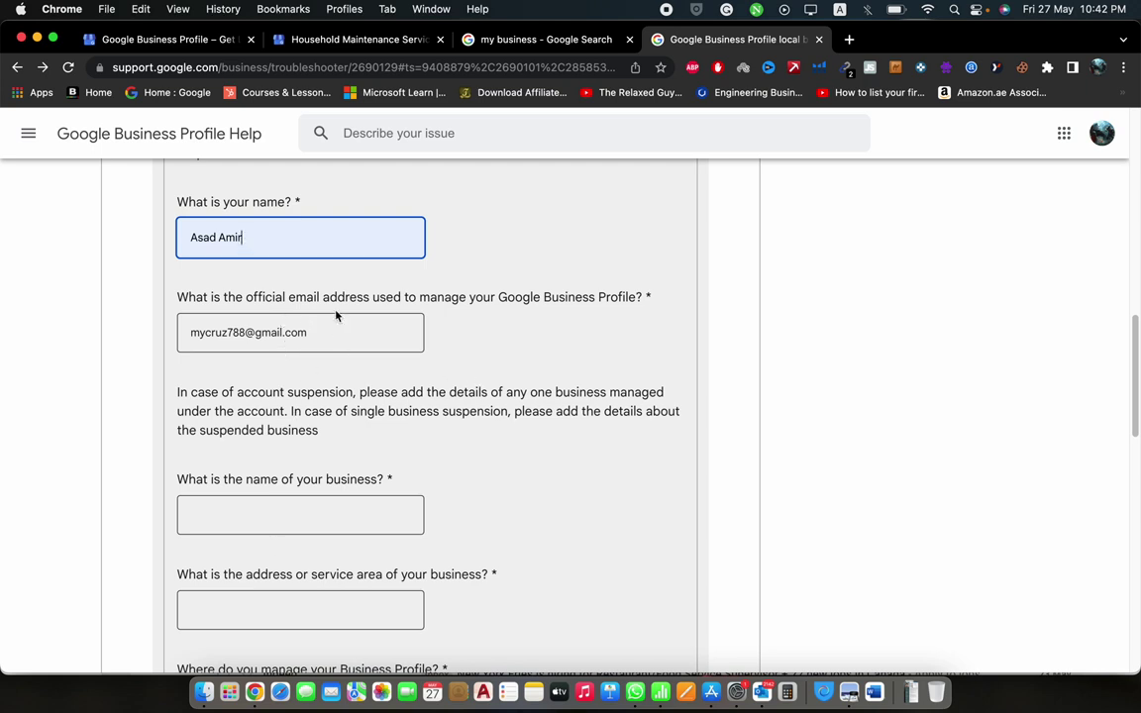
scroll(339, 397, down, 1)
click(290, 495)
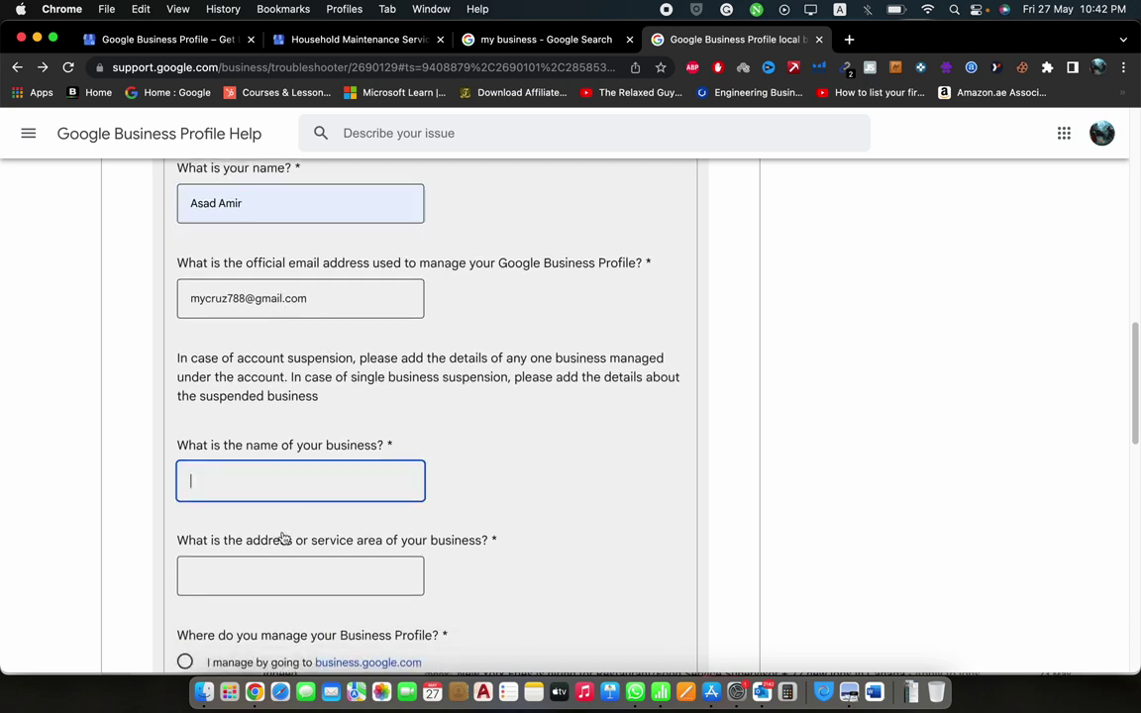
click(342, 40)
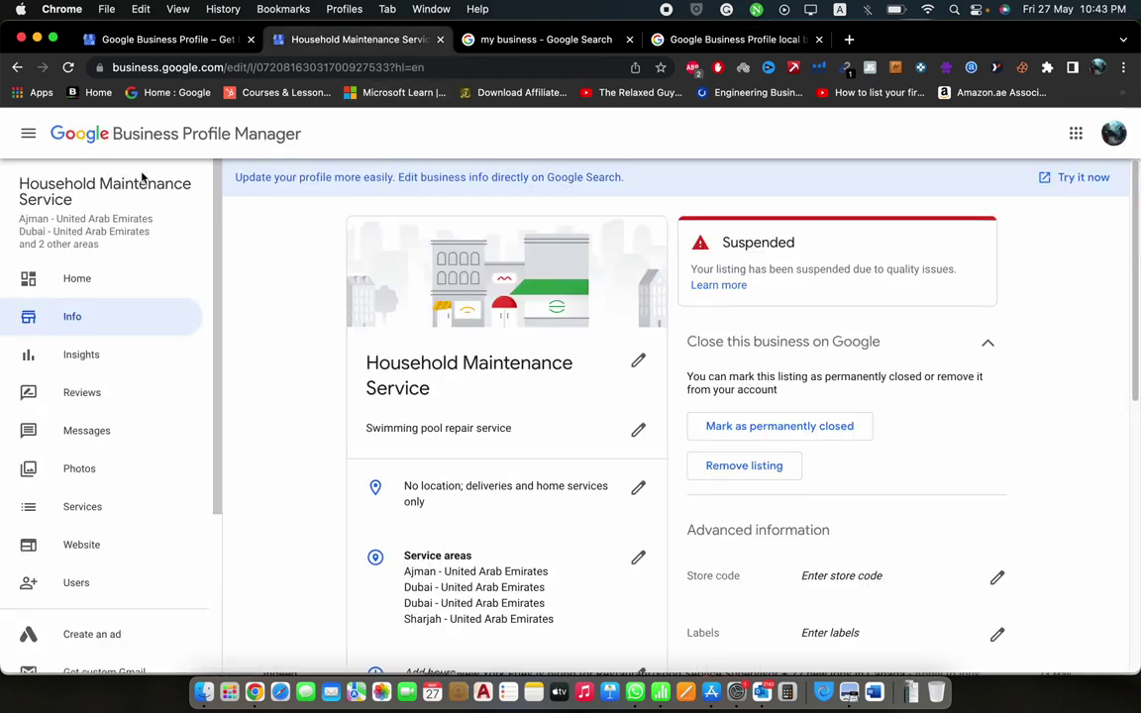
drag(77, 198, 18, 162)
key(super+c)
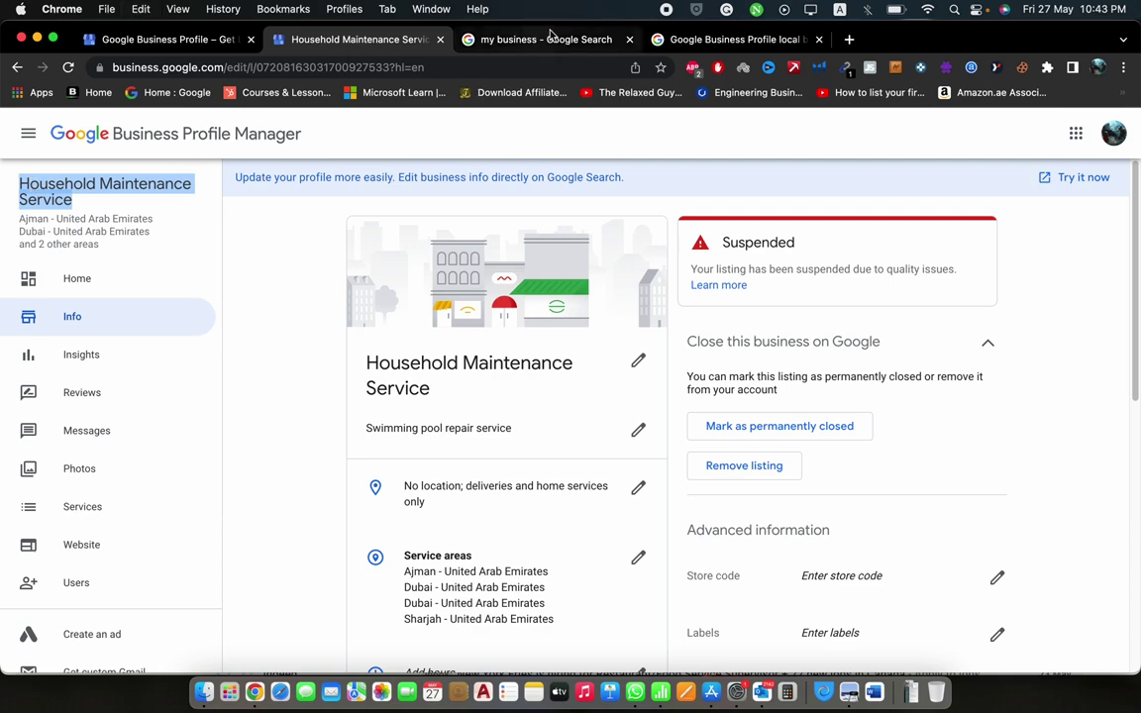
click(728, 40)
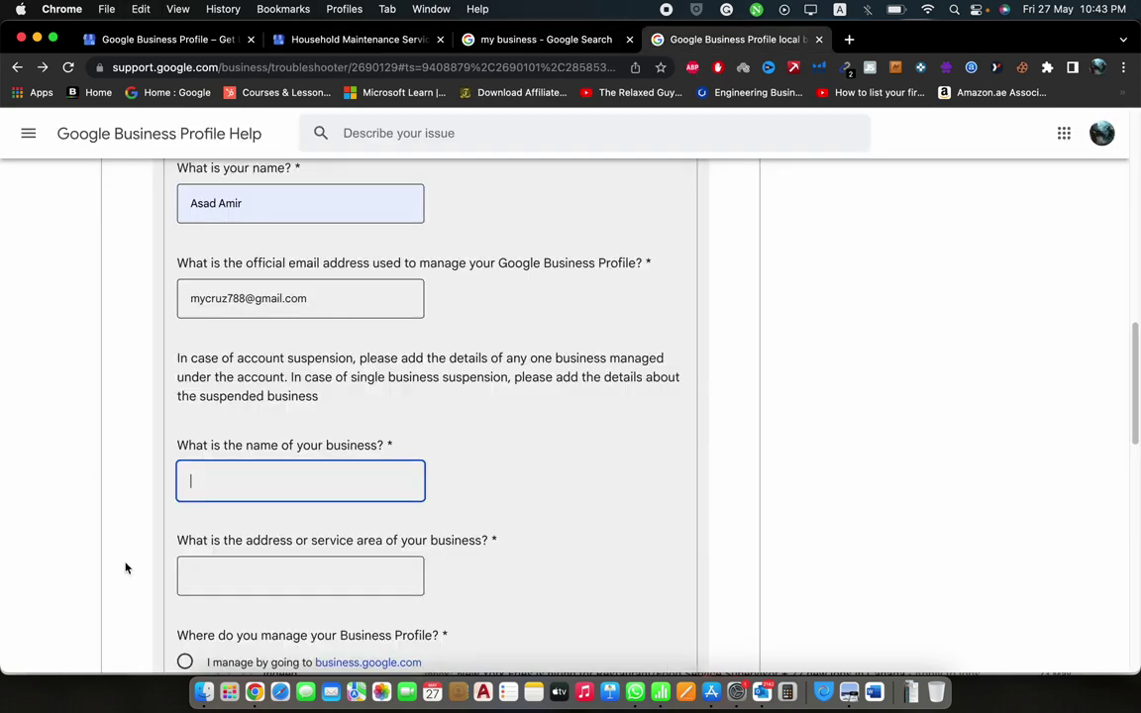
key(super+v)
Enter Dubai as the business's service area and state that the profile is managed by going to business.google.com.
scroll(244, 426, down, 4)
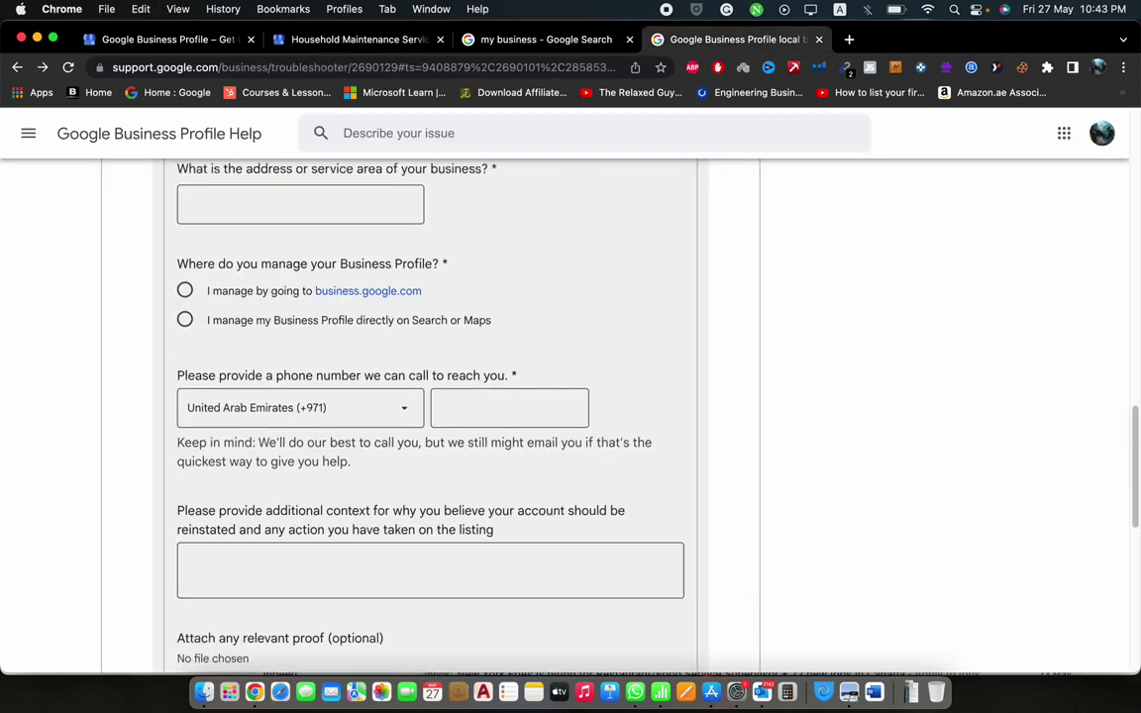
click(227, 200)
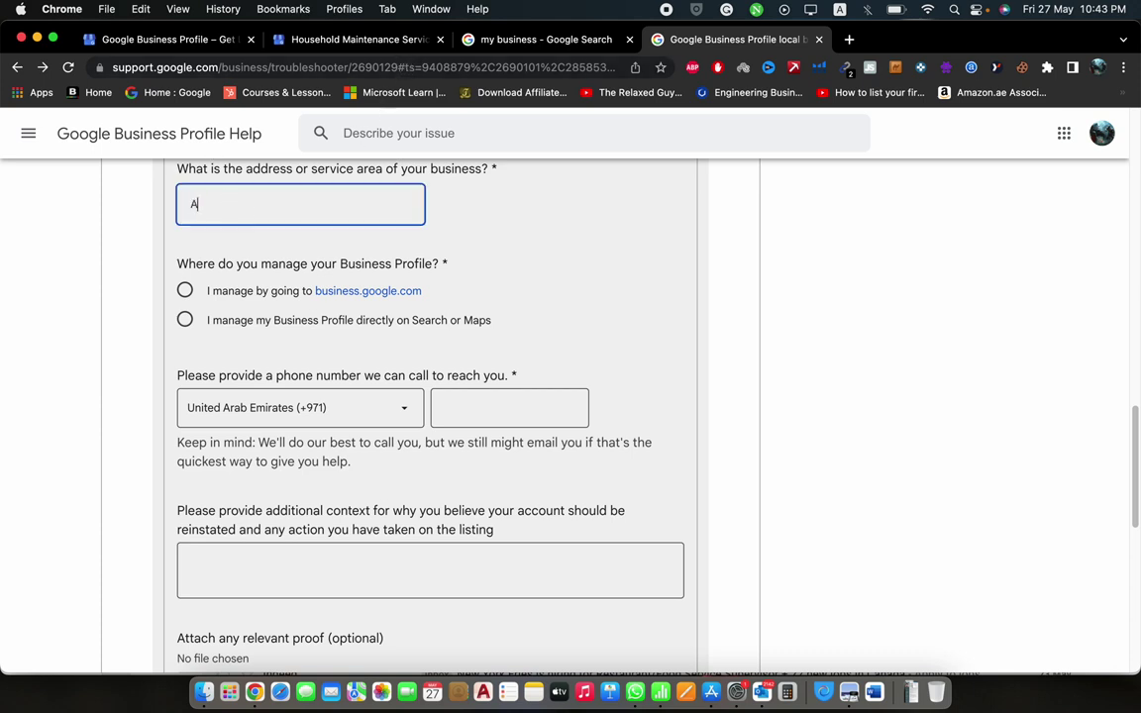
text(Dubai)
click(244, 291)
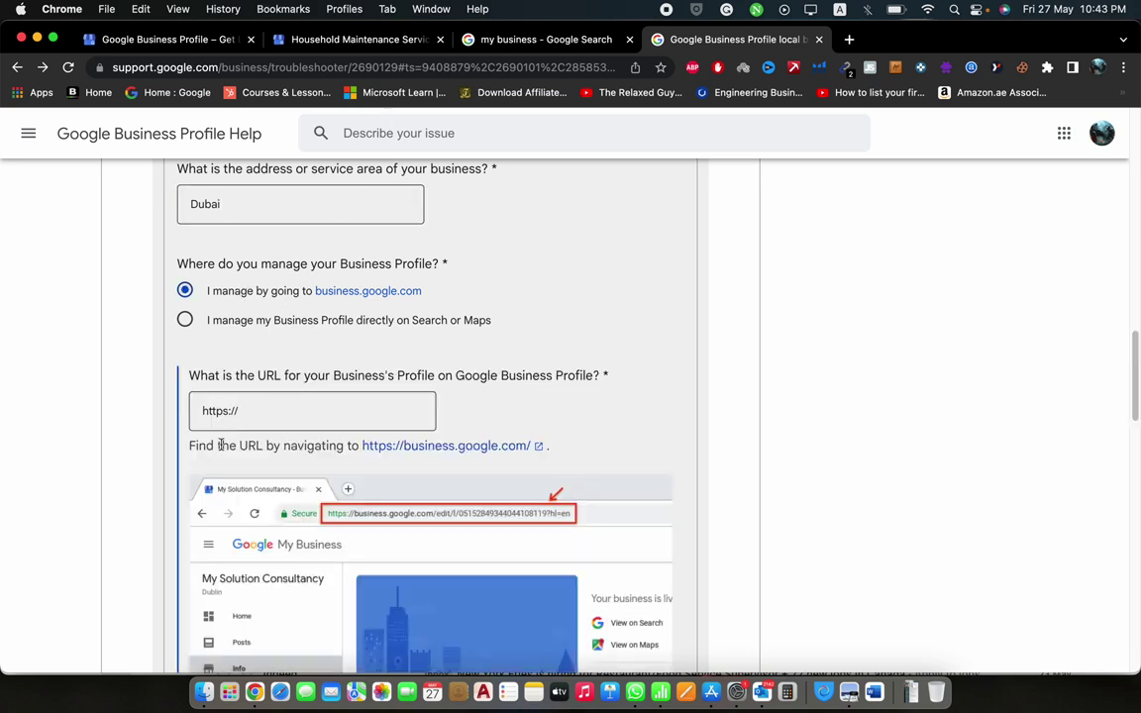
Try the option for managing the profile directly on Search or Maps, and return to the business.google.com option.
click(229, 329)
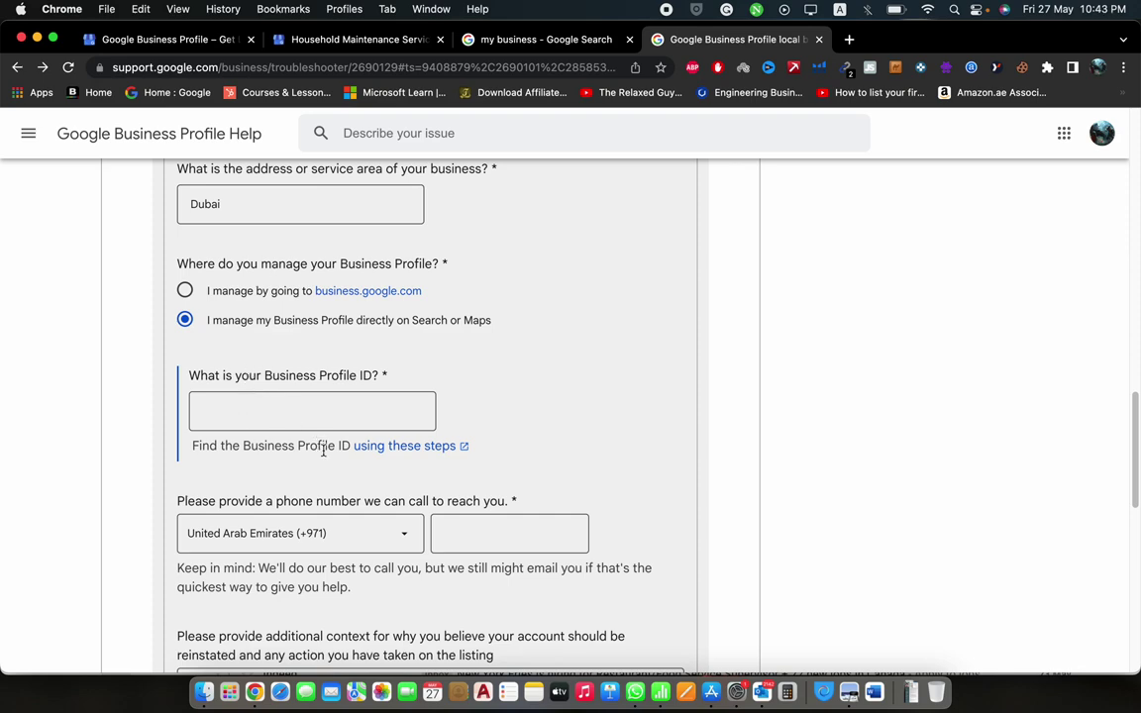
scroll(416, 569, down, 5)
scroll(490, 545, up, 5)
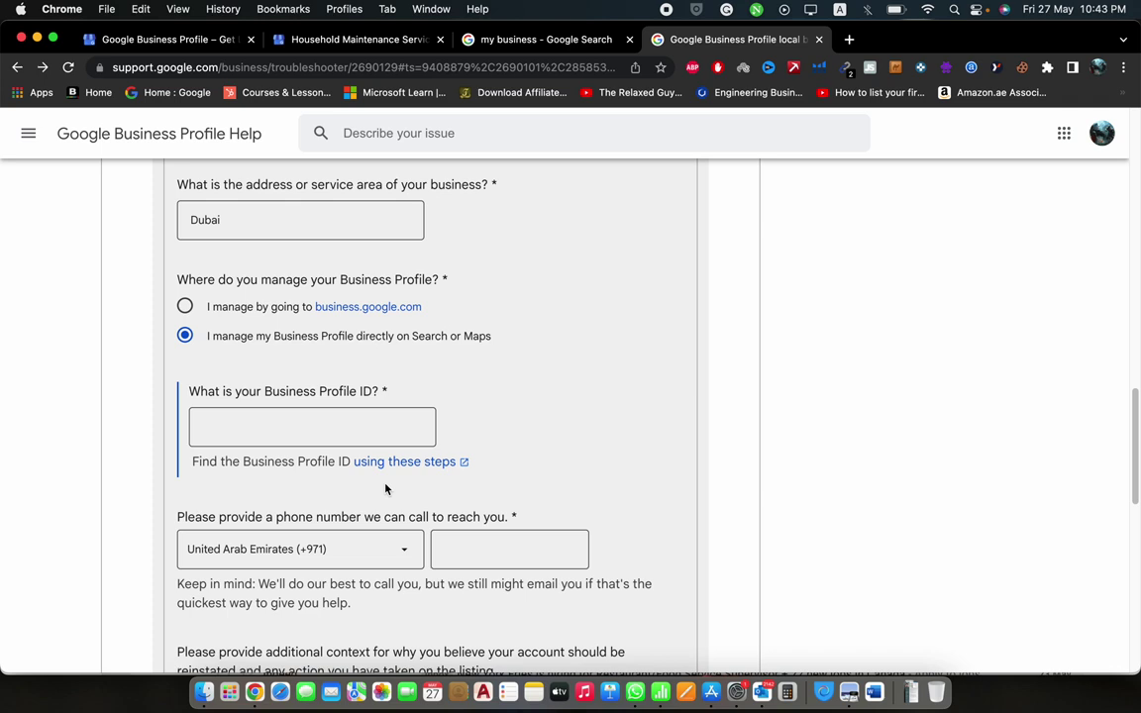
click(185, 306)
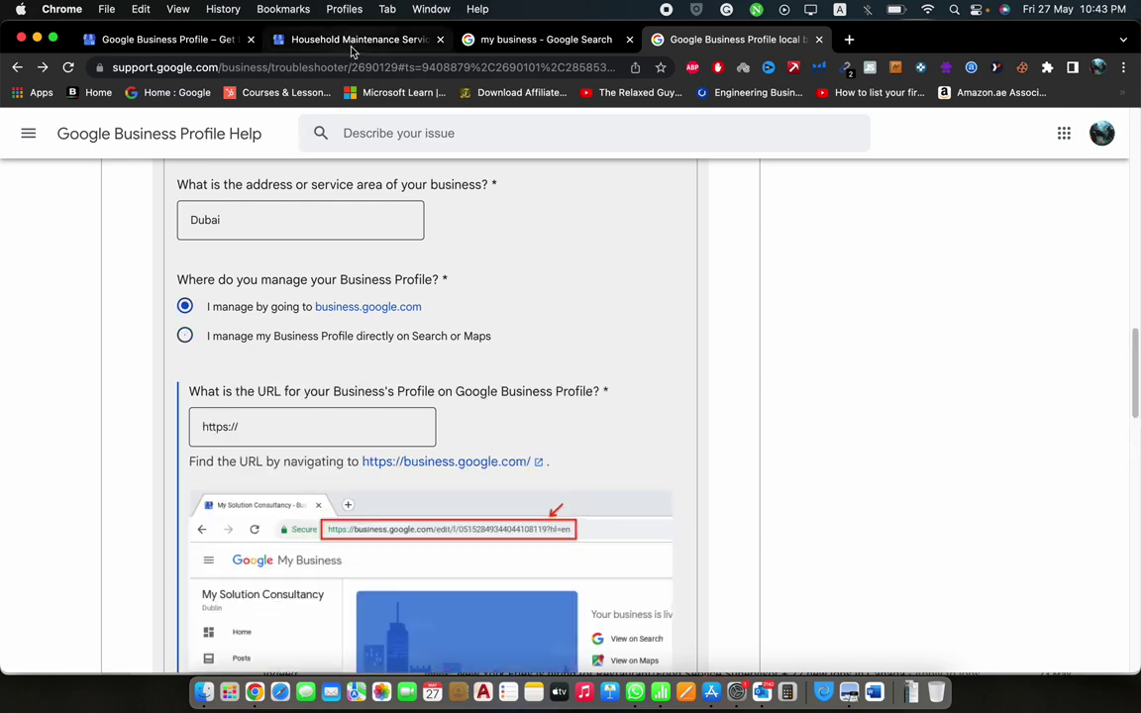
Copy the Household Maintenance Service dashboard's web address and paste it as the Business Profile URL in the reinstatement form.
click(327, 40)
click(323, 93)
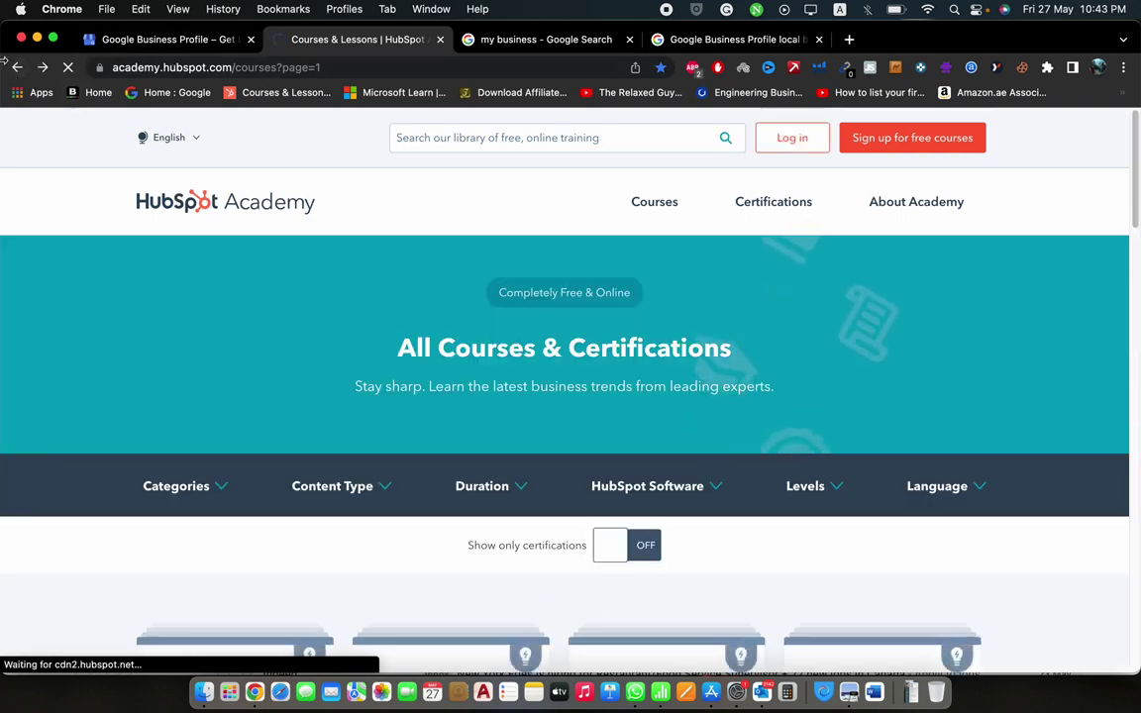
click(158, 39)
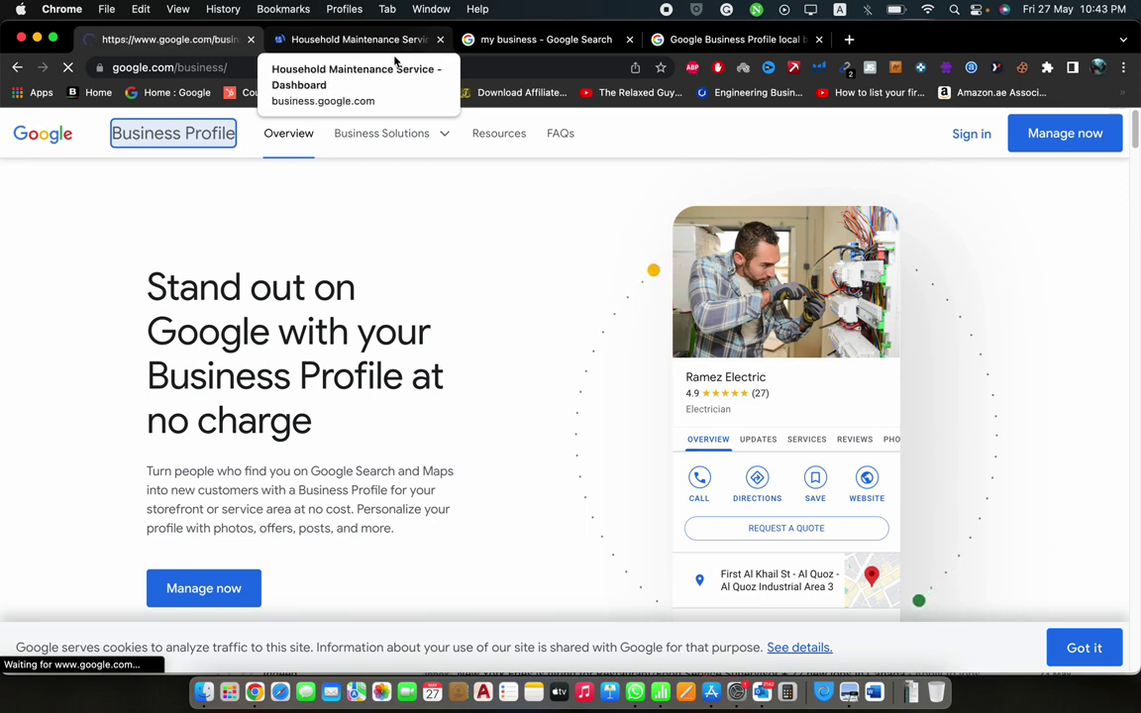
click(386, 44)
click(404, 69)
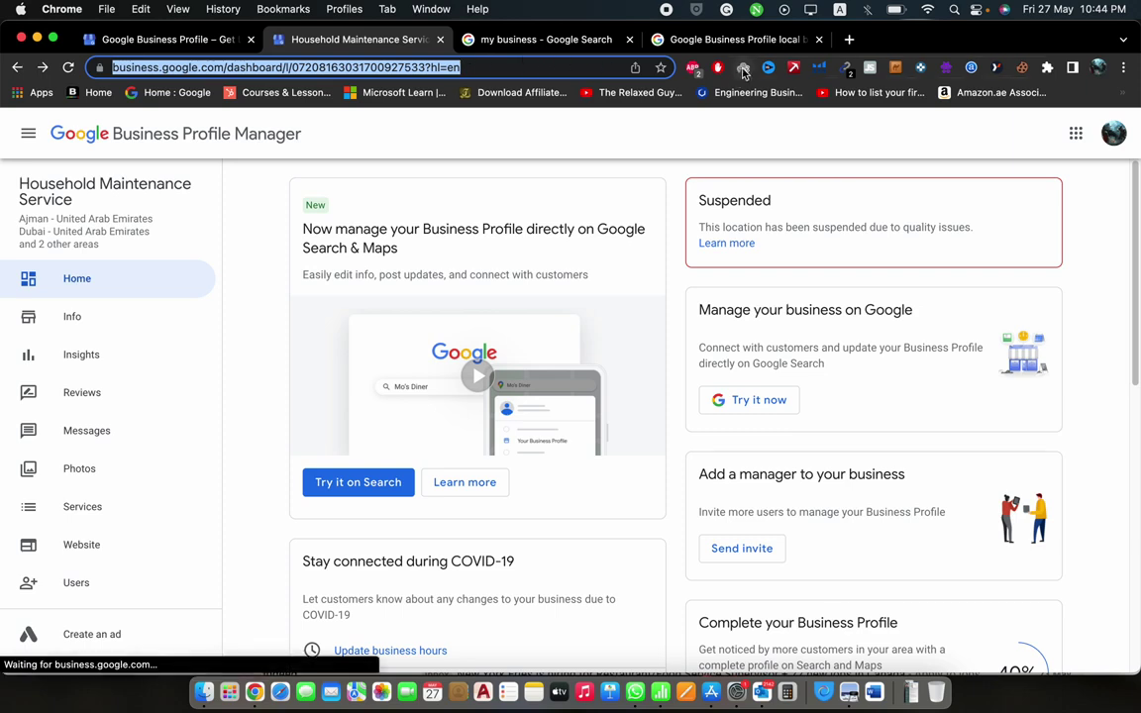
click(732, 40)
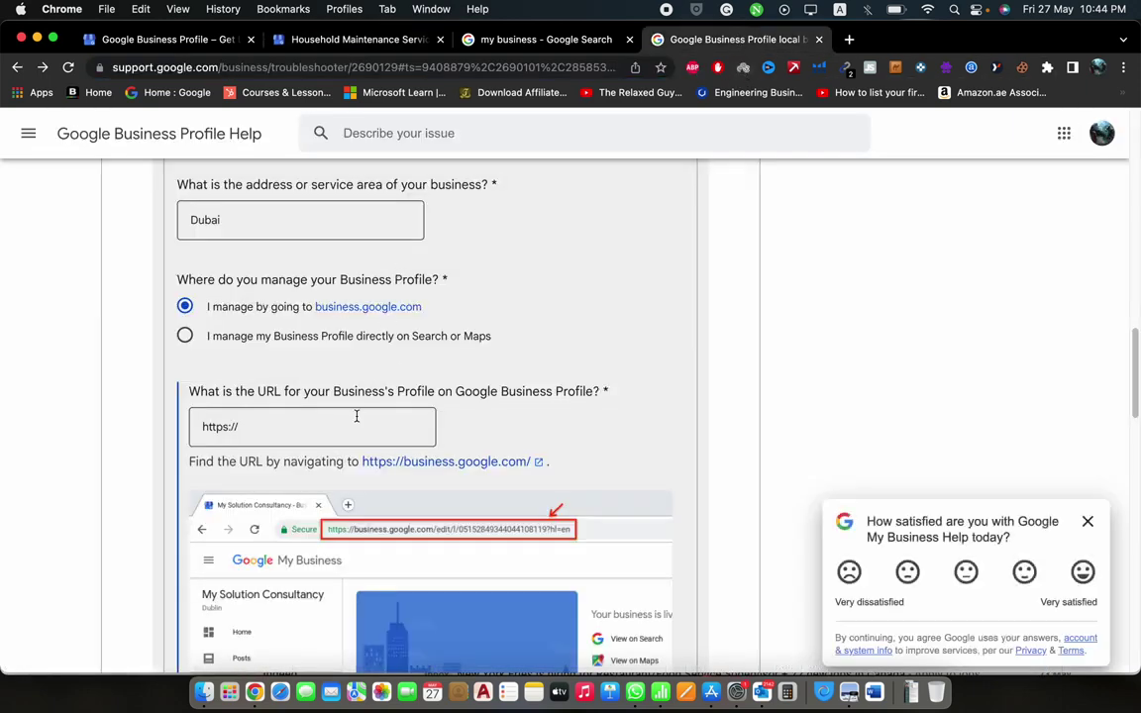
click(356, 421)
key(super+a)
key(super+v)
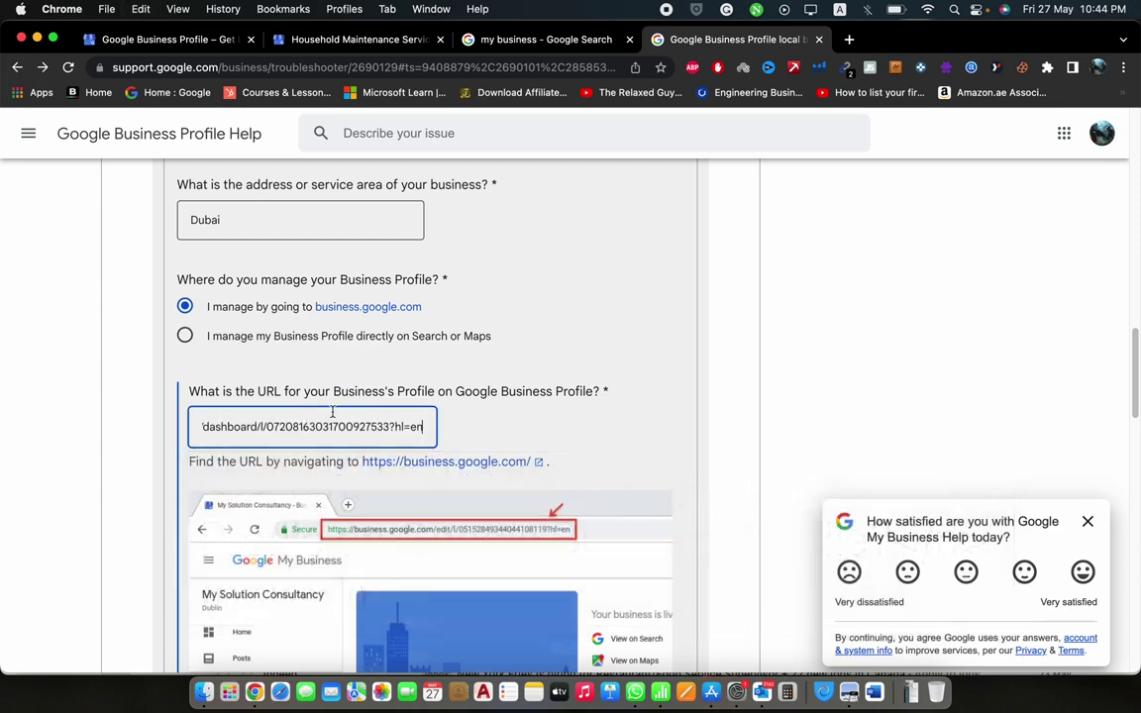
Examine the remaining form fields for contact phone number, additional context, optional proof attachment and submission, leaving them blank.
scroll(441, 353, down, 5)
scroll(436, 372, down, 6)
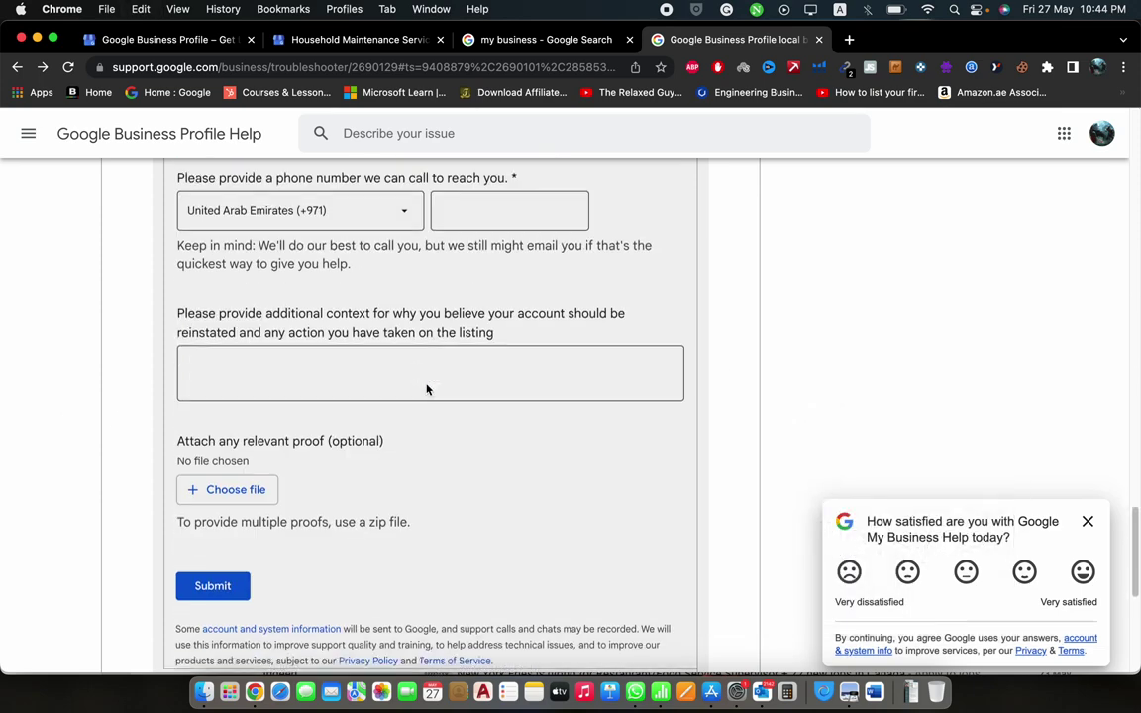
scroll(428, 386, up, 10)
scroll(429, 391, down, 2)
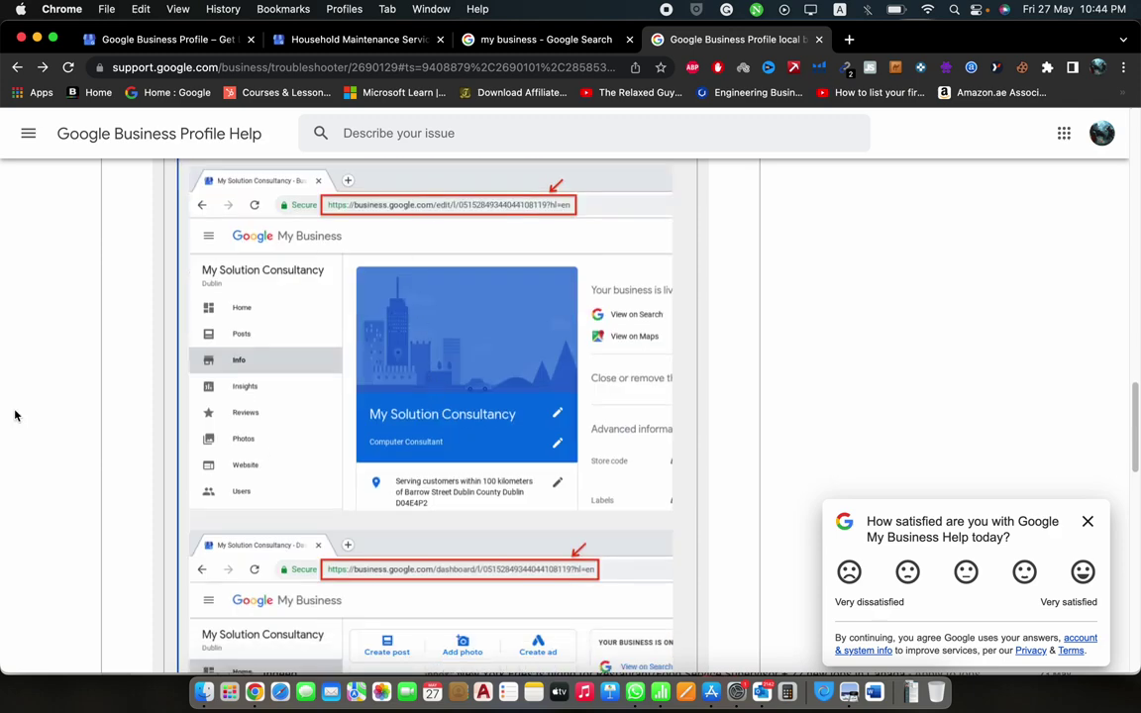
scroll(419, 455, down, 5)
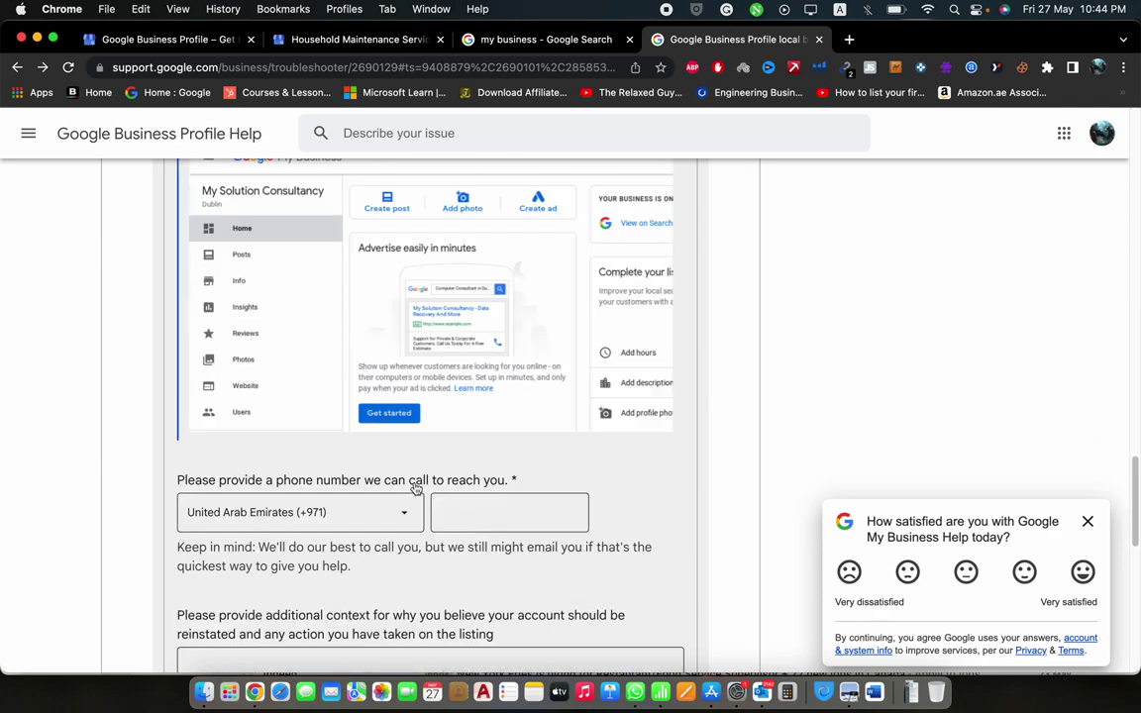
click(464, 510)
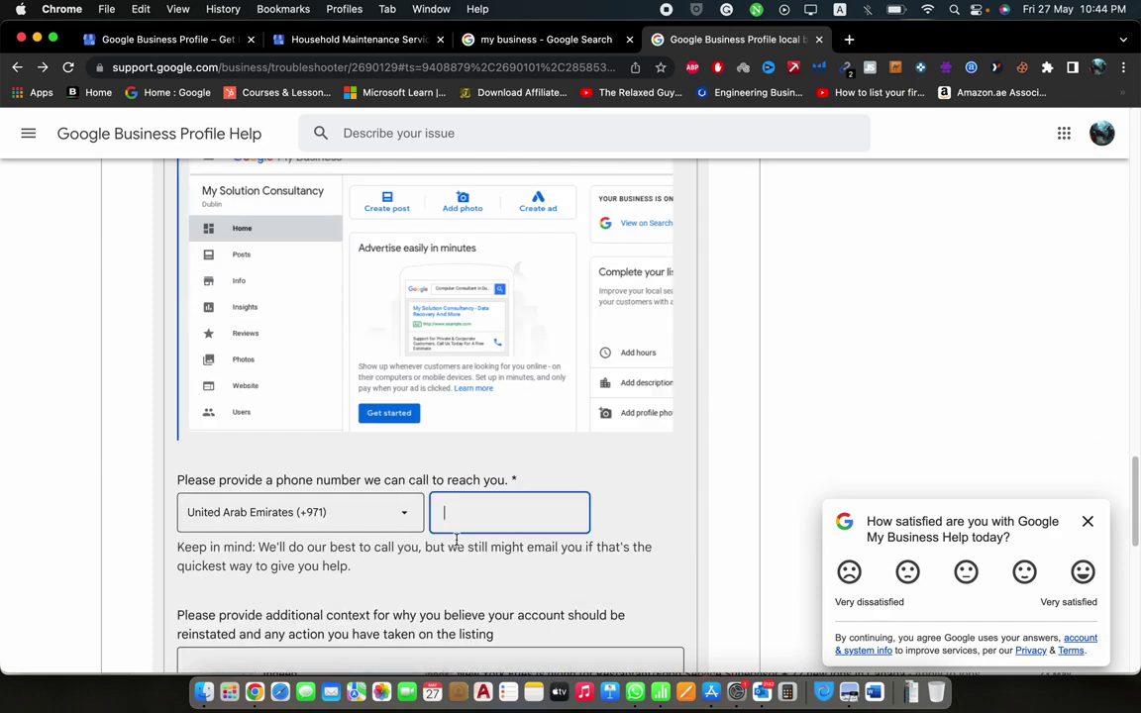
scroll(455, 543, down, 2)
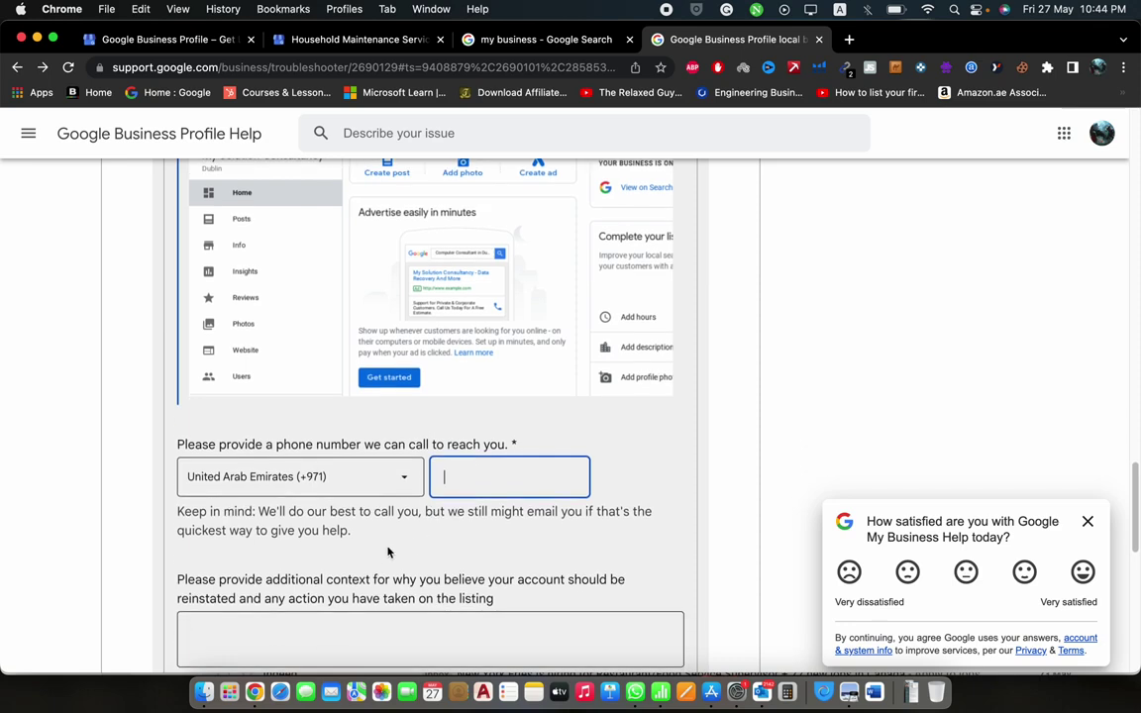
click(315, 612)
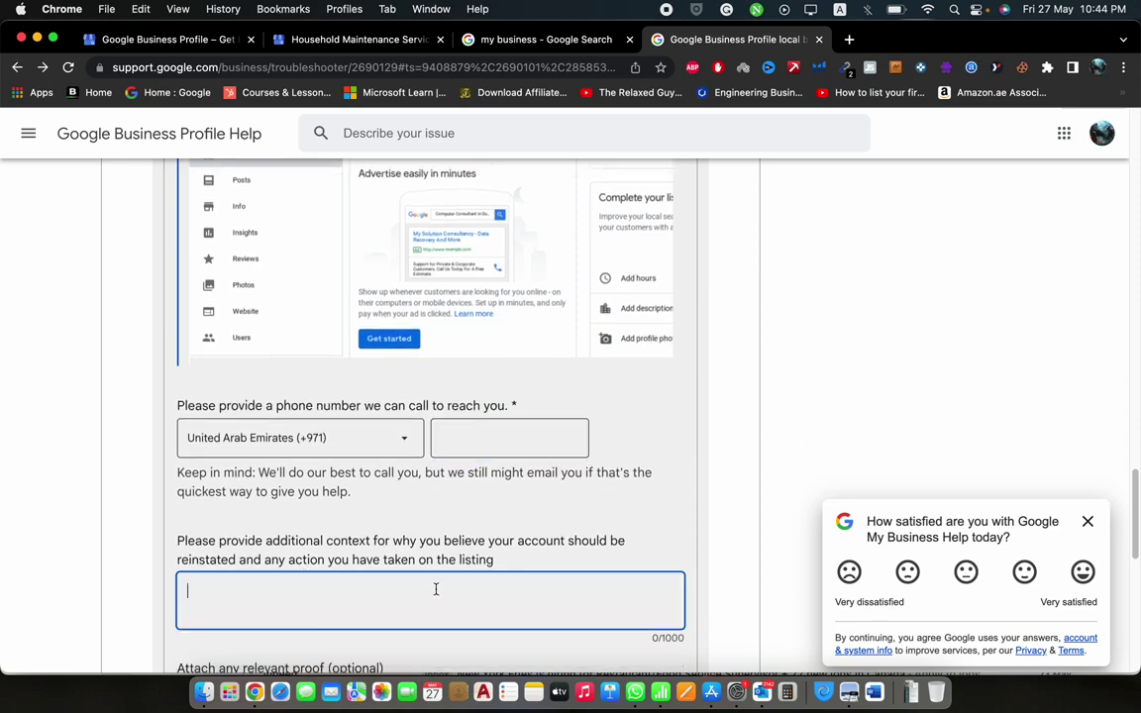
scroll(437, 592, down, 2)
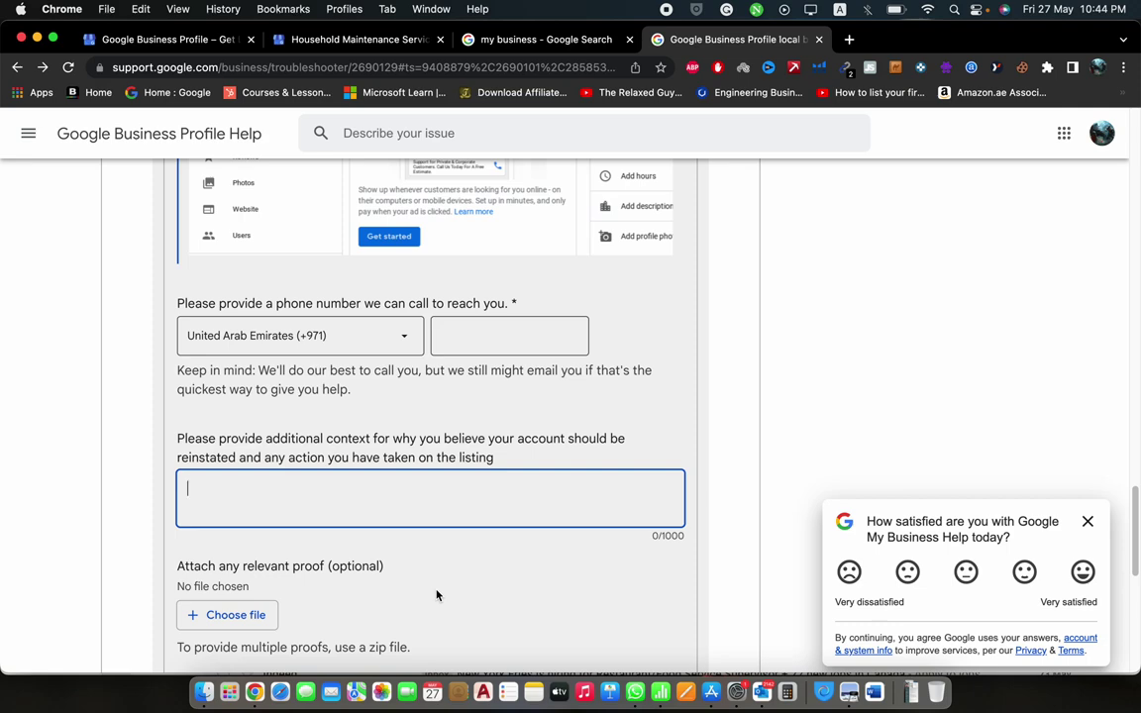
scroll(468, 608, down, 5)
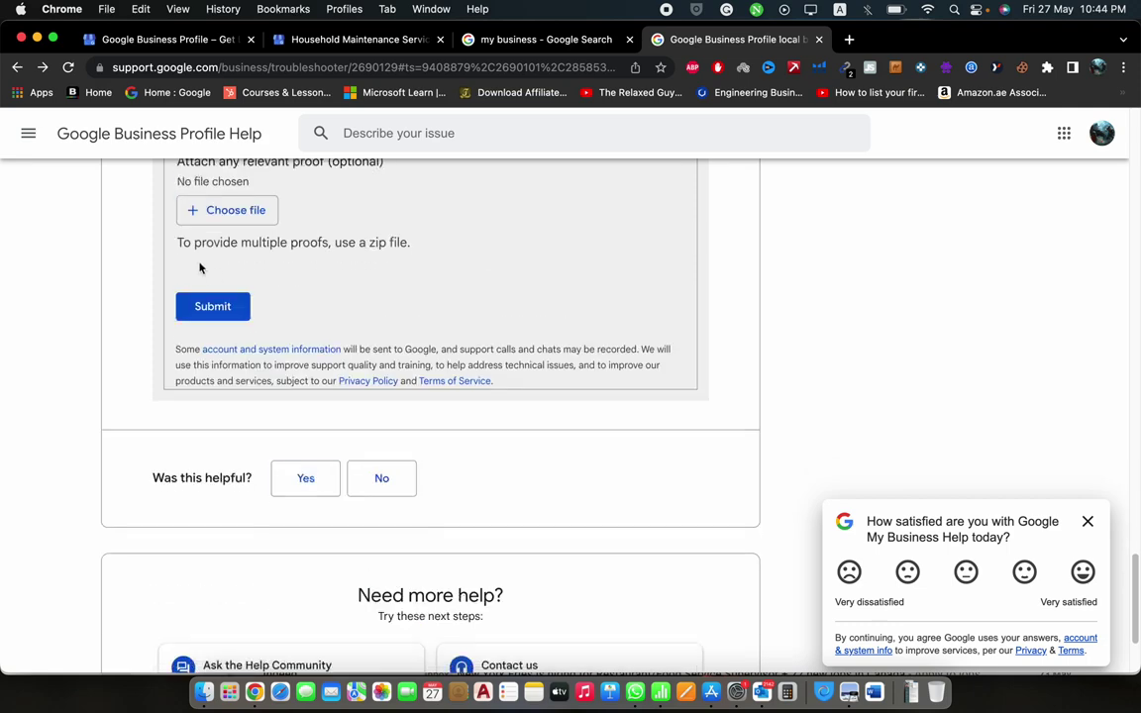
scroll(227, 264, up, 2)
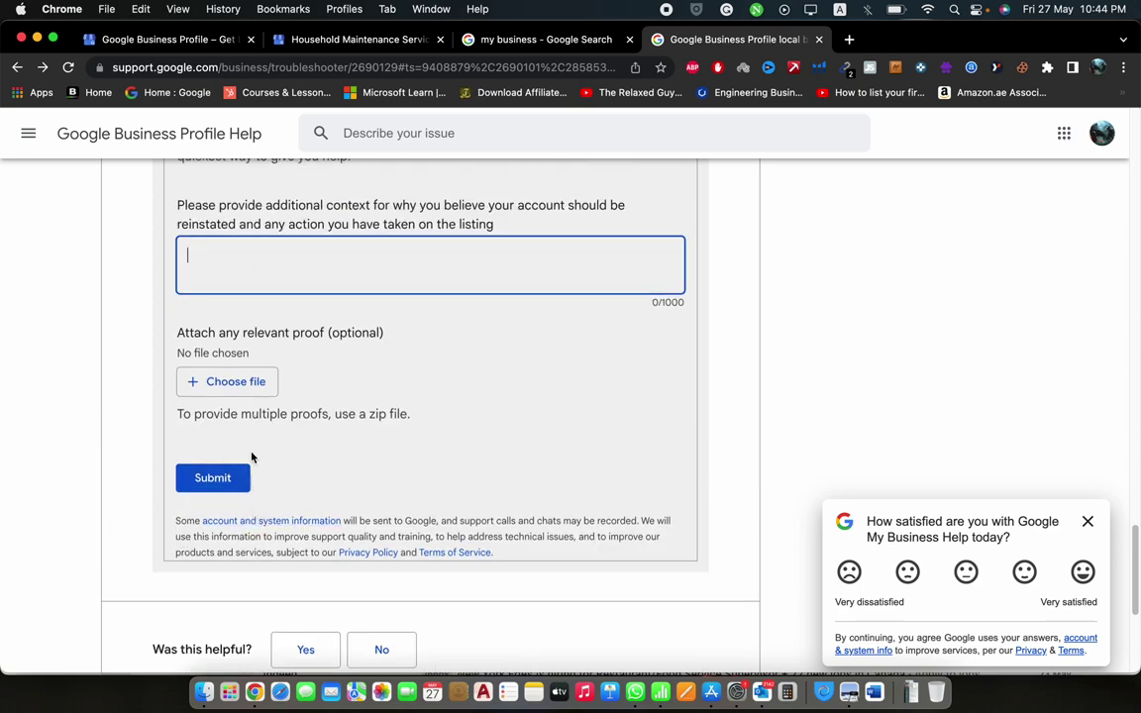
Review the whole reinstatement request, checking the eligibility answers and the business details already entered.
scroll(249, 455, up, 5)
scroll(252, 454, up, 15)
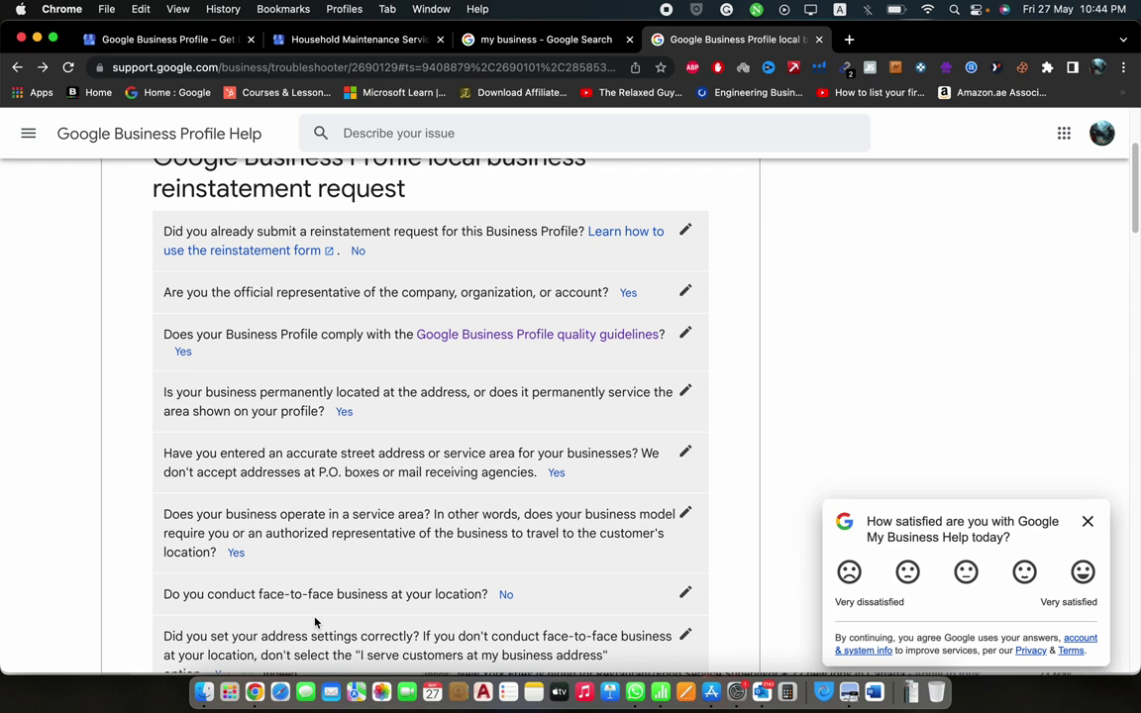
scroll(291, 572, down, 1)
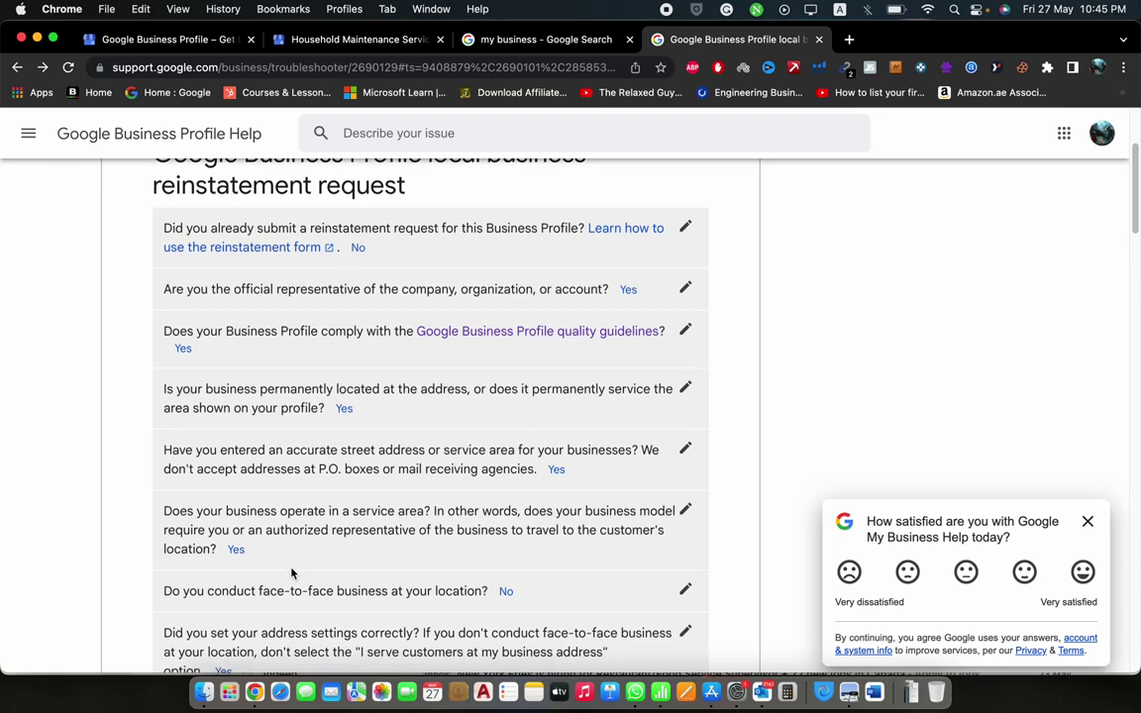
scroll(291, 572, down, 10)
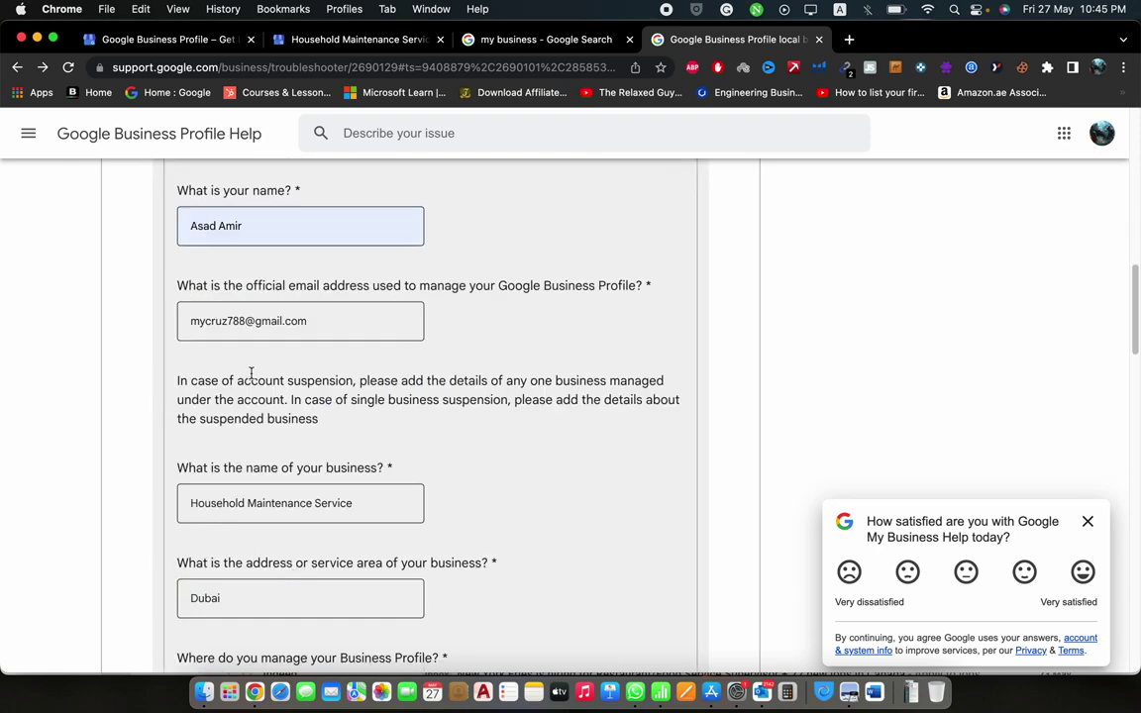
scroll(254, 382, down, 10)
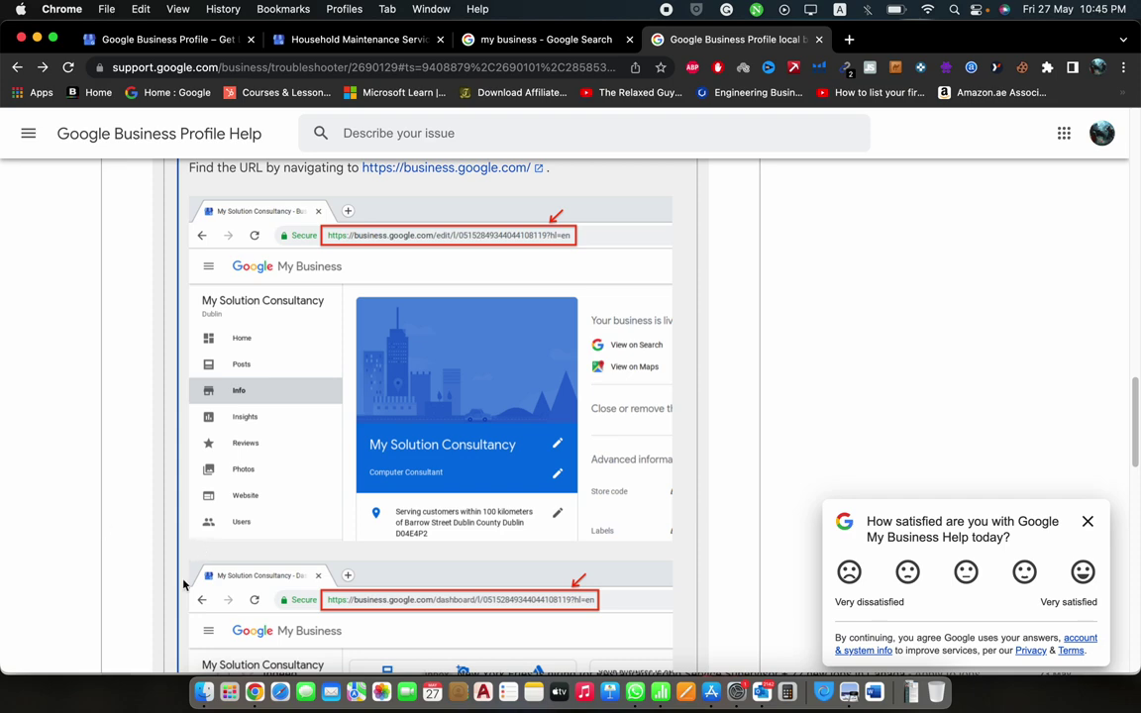
scroll(386, 515, up, 15)
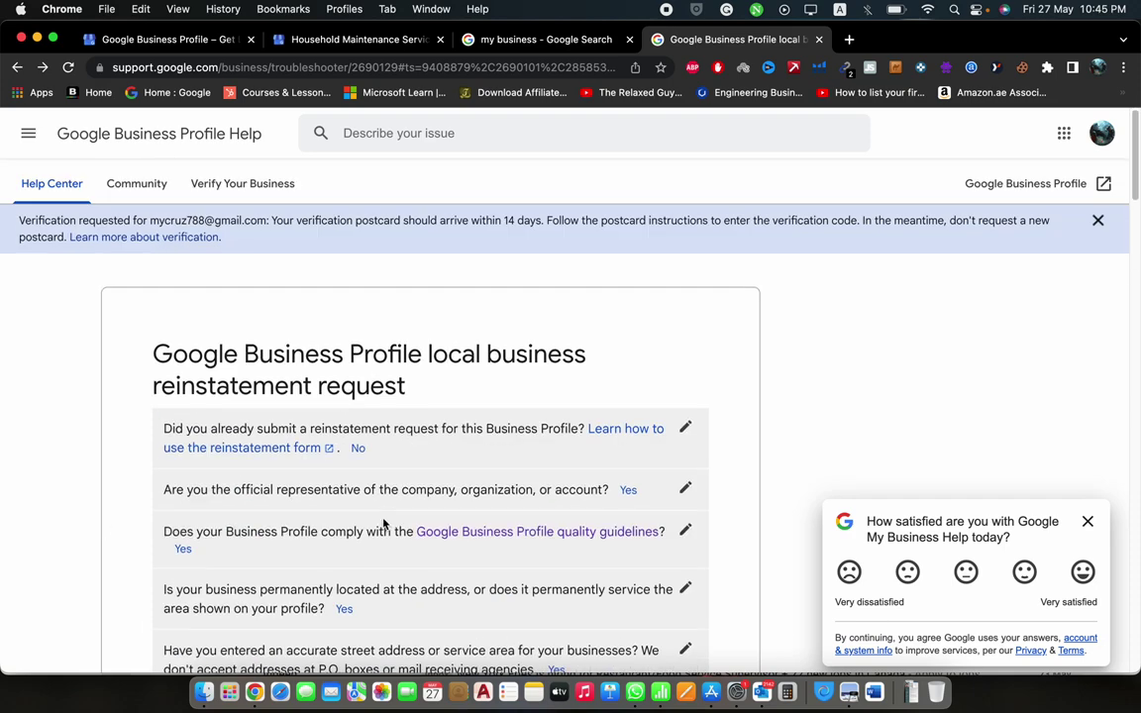